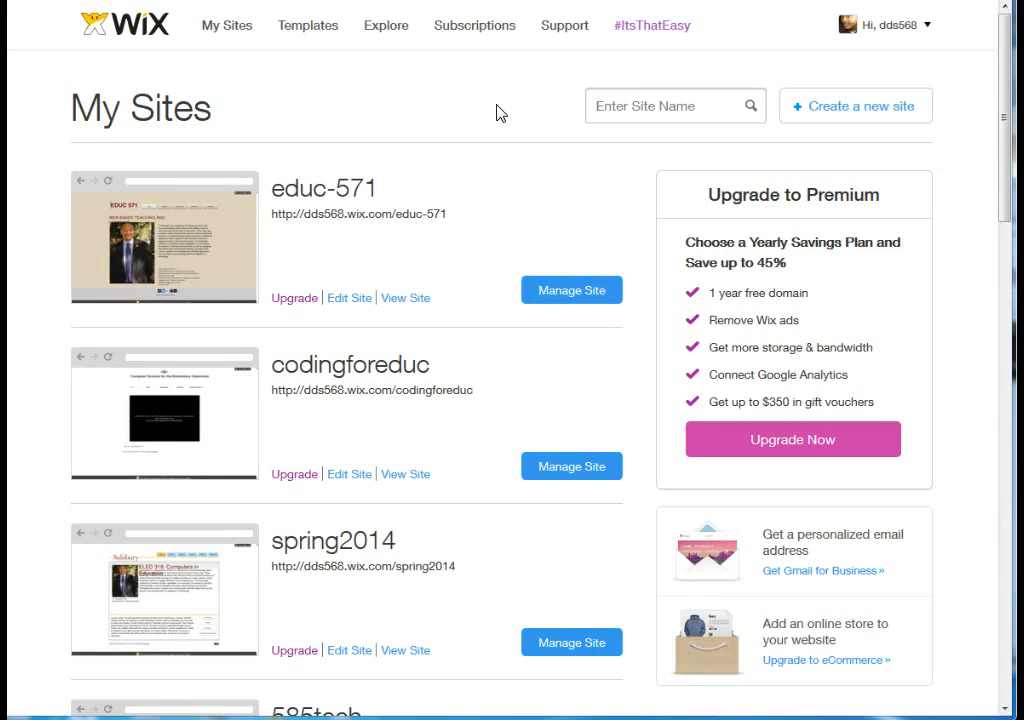
Browse the website templates and open a preview of the Luxury Party Rentals template.
click(314, 28)
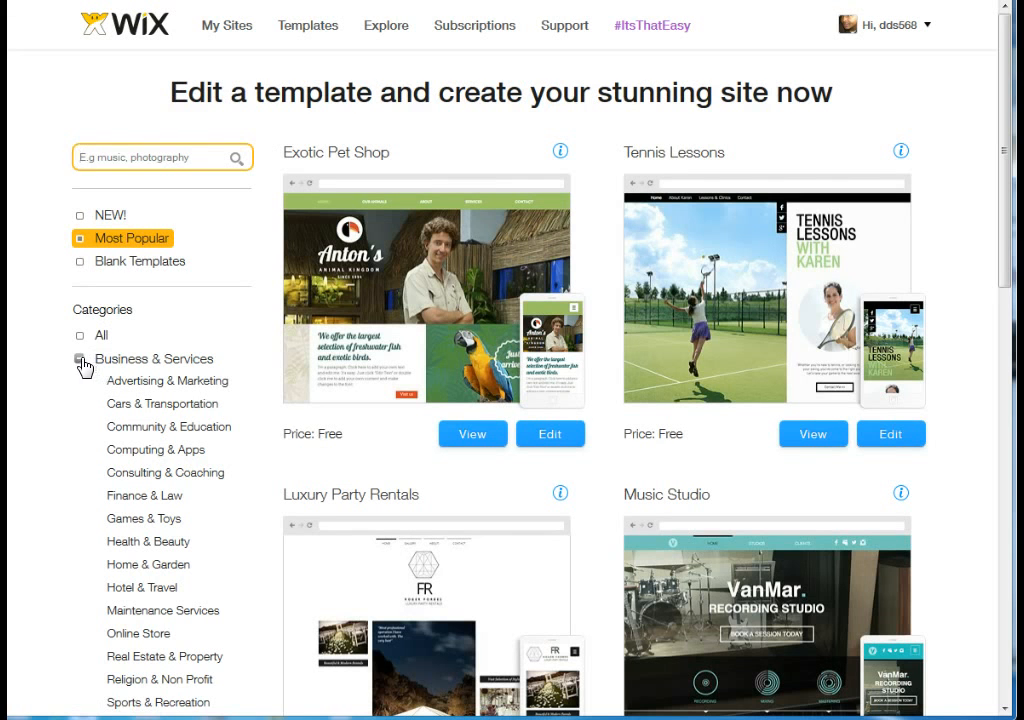
click(78, 360)
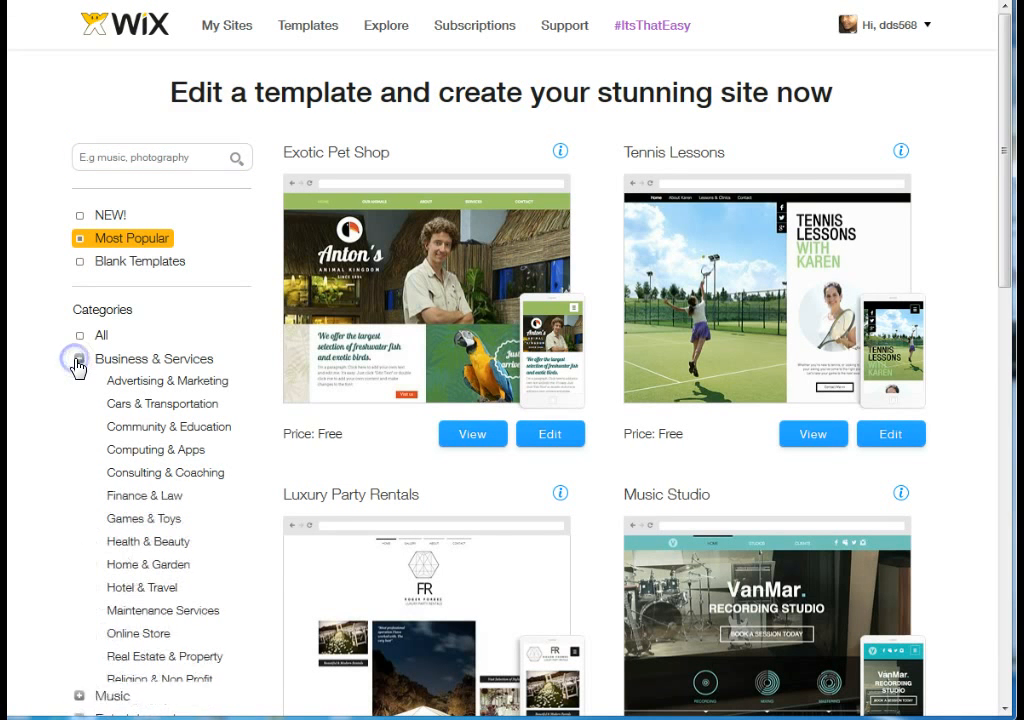
click(78, 360)
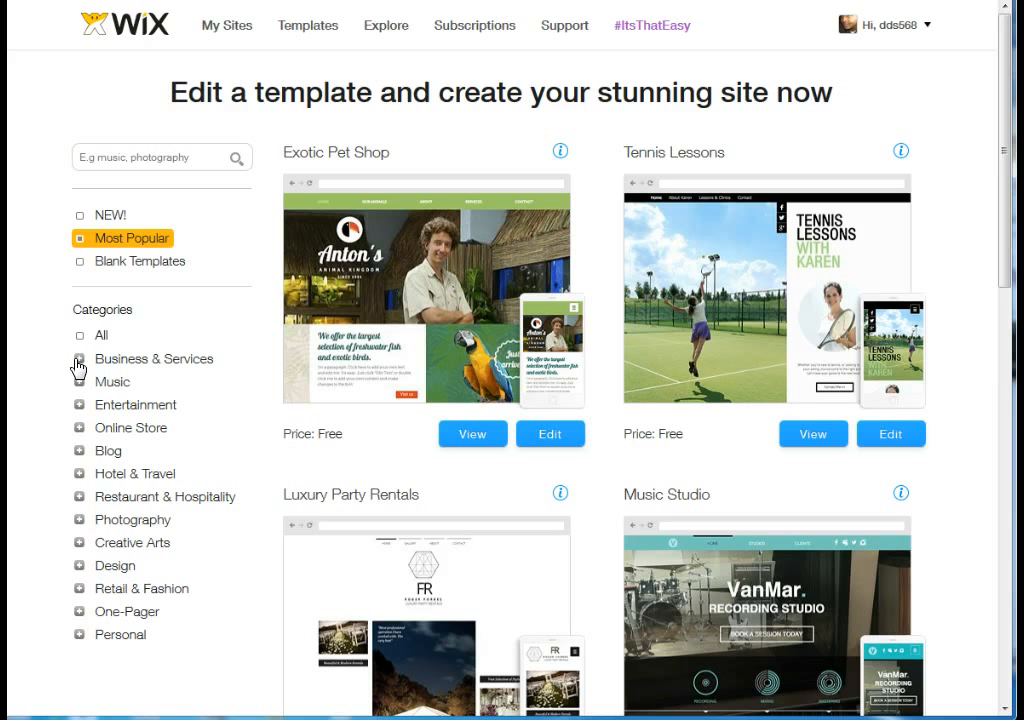
scroll(389, 366, down, 4)
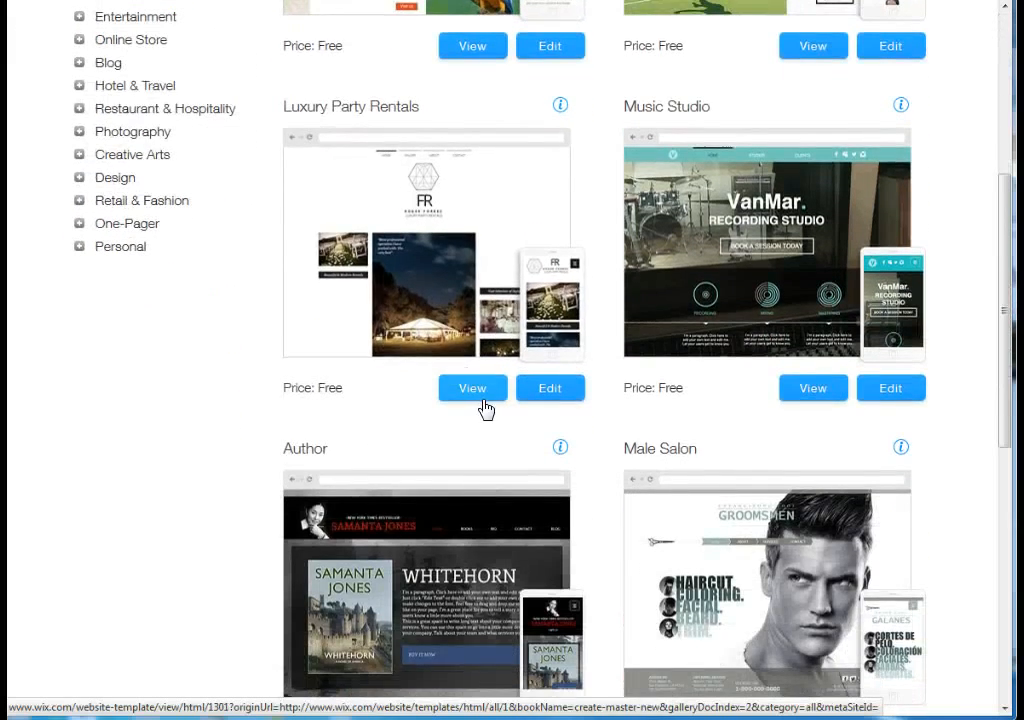
click(484, 392)
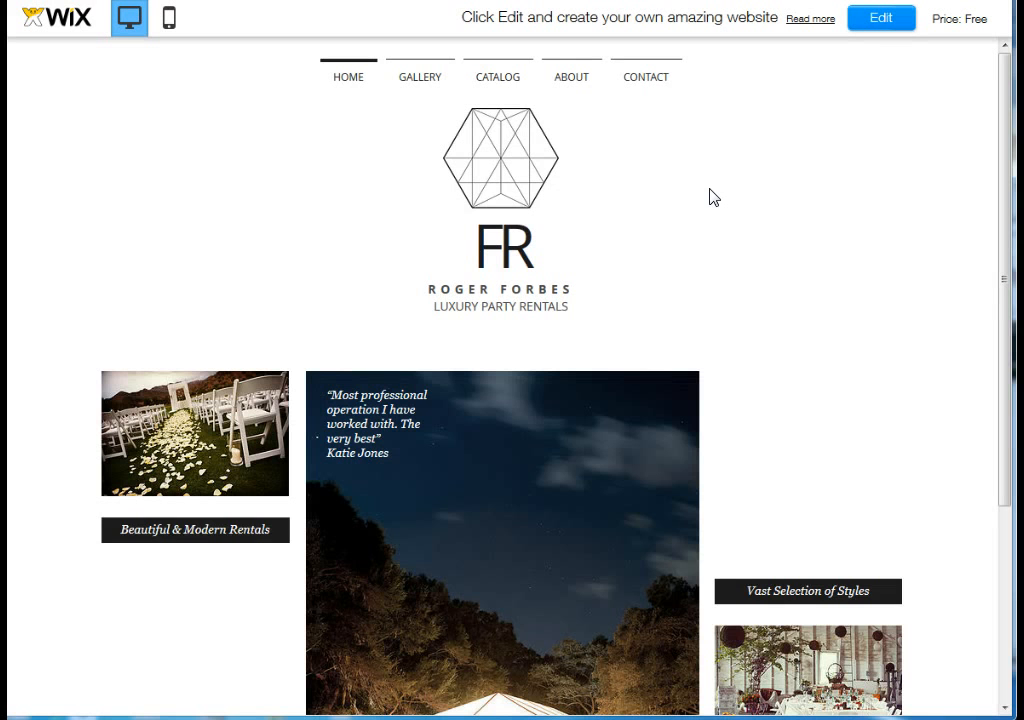
Examine the template's home page layout and its Gallery, Catalog, About and Contact pages.
scroll(452, 279, down, 3)
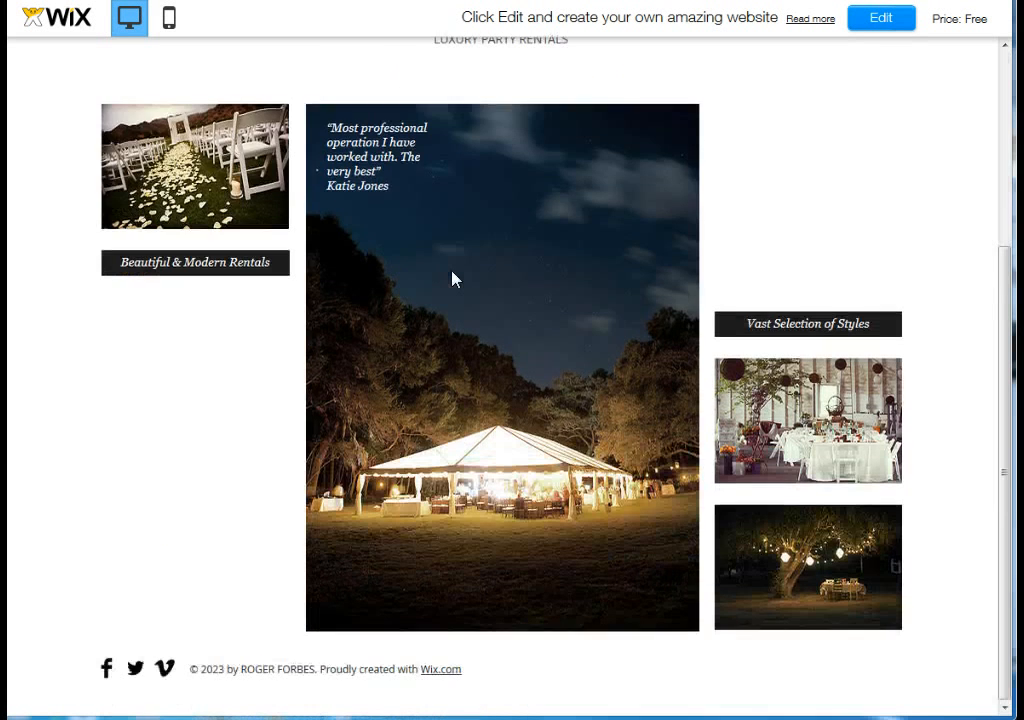
scroll(452, 279, up, 3)
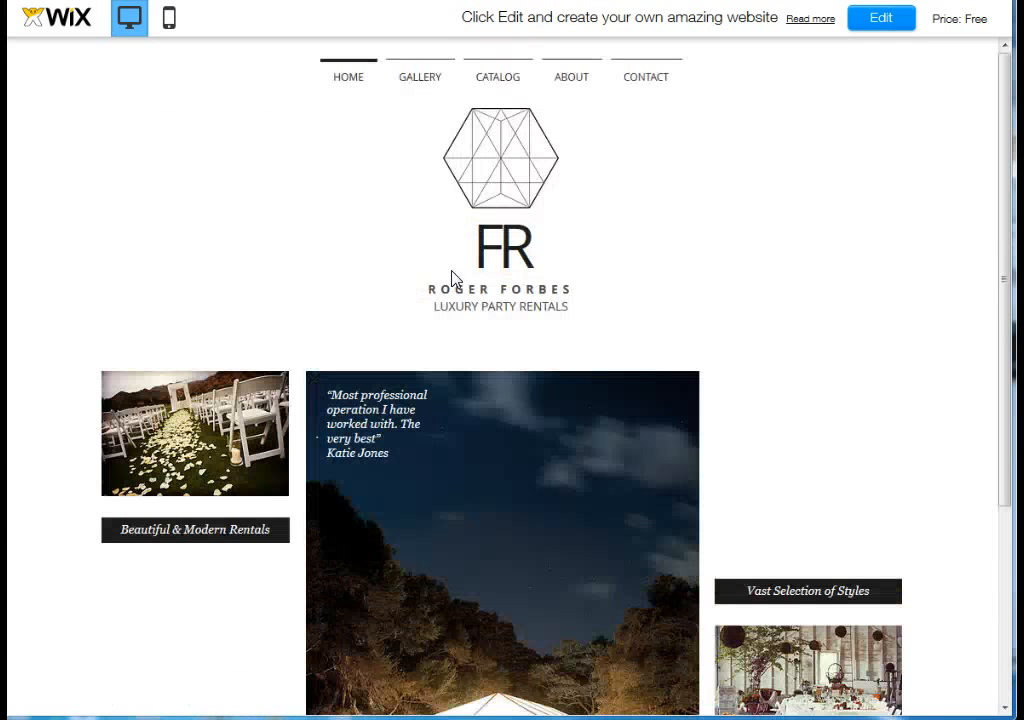
click(419, 66)
click(509, 75)
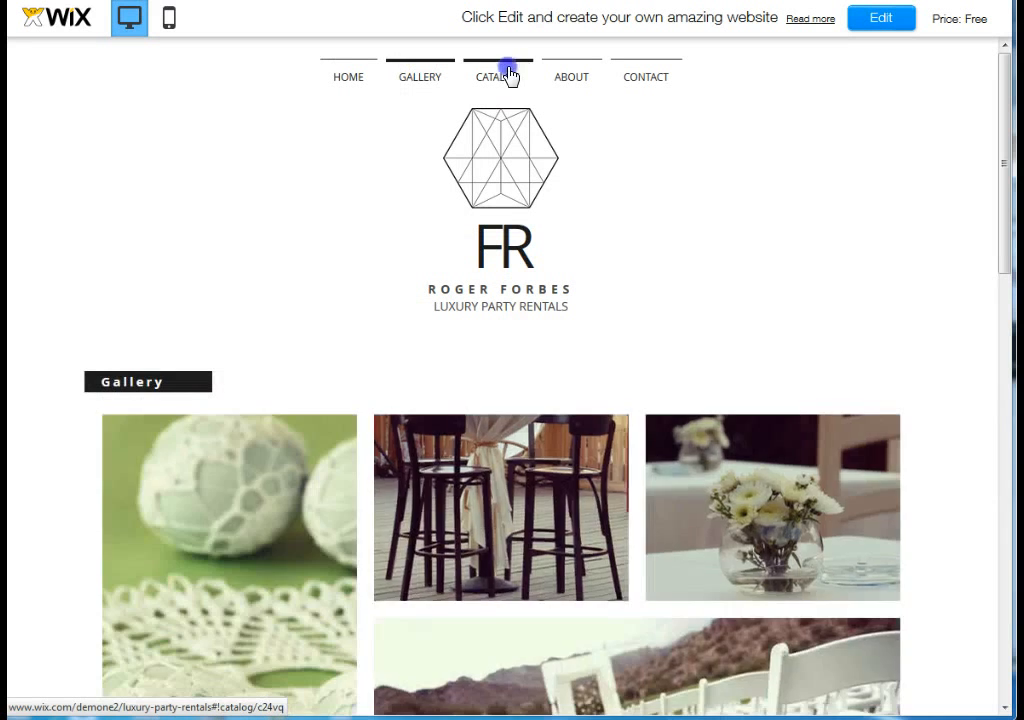
click(569, 75)
click(646, 75)
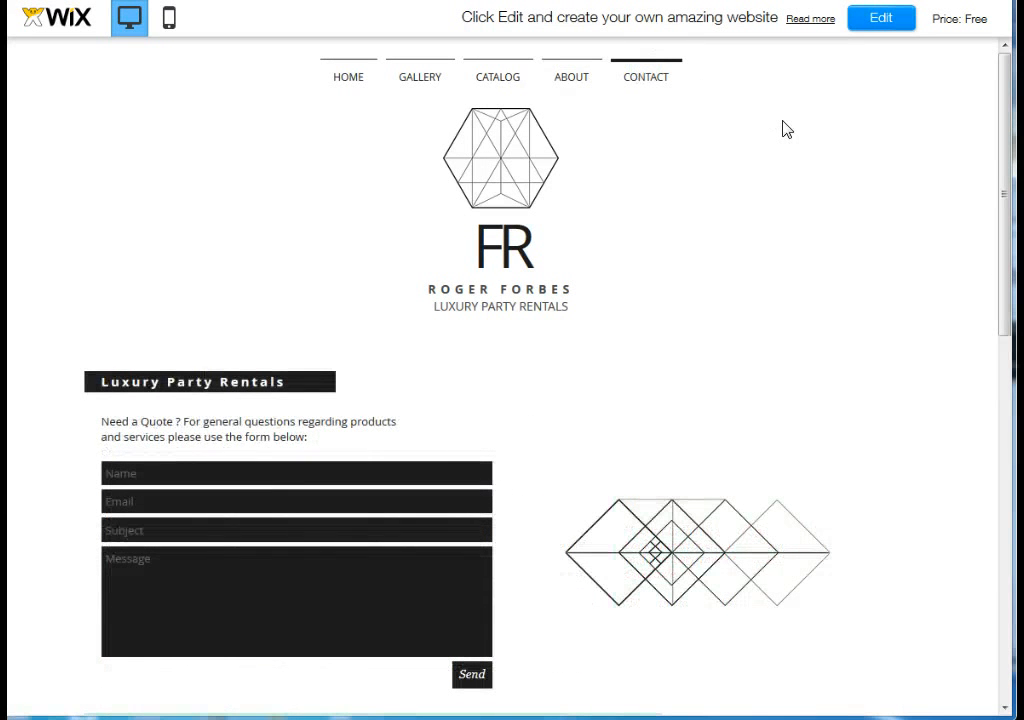
Open the Luxury Party Rentals template for editing and rename its GALLERY page to CALENDAR.
click(880, 17)
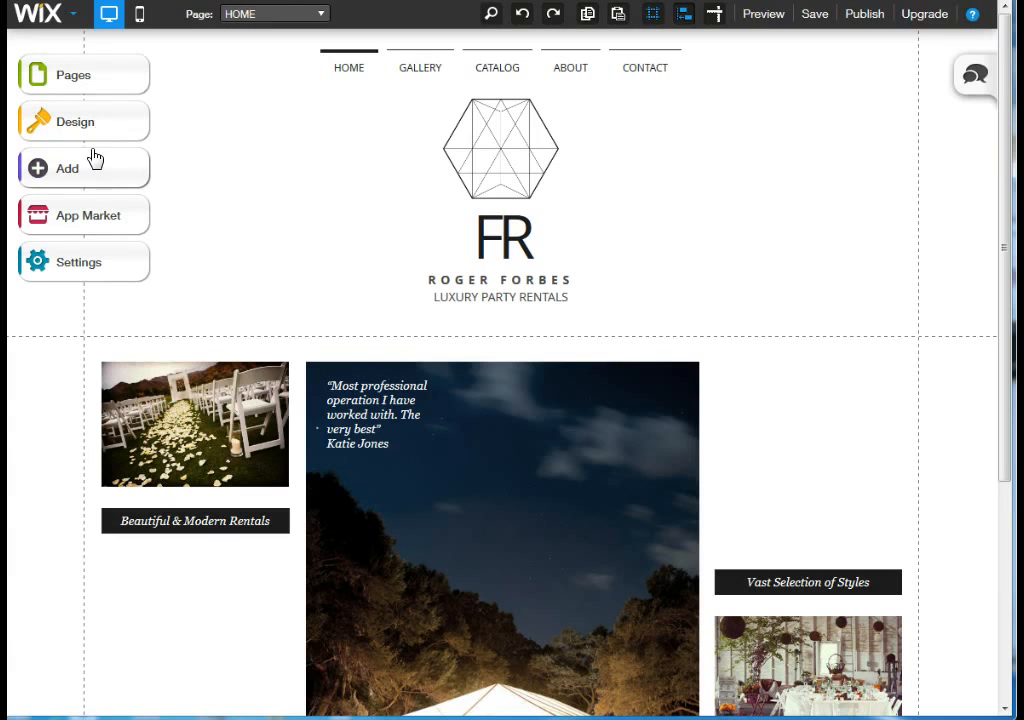
click(100, 76)
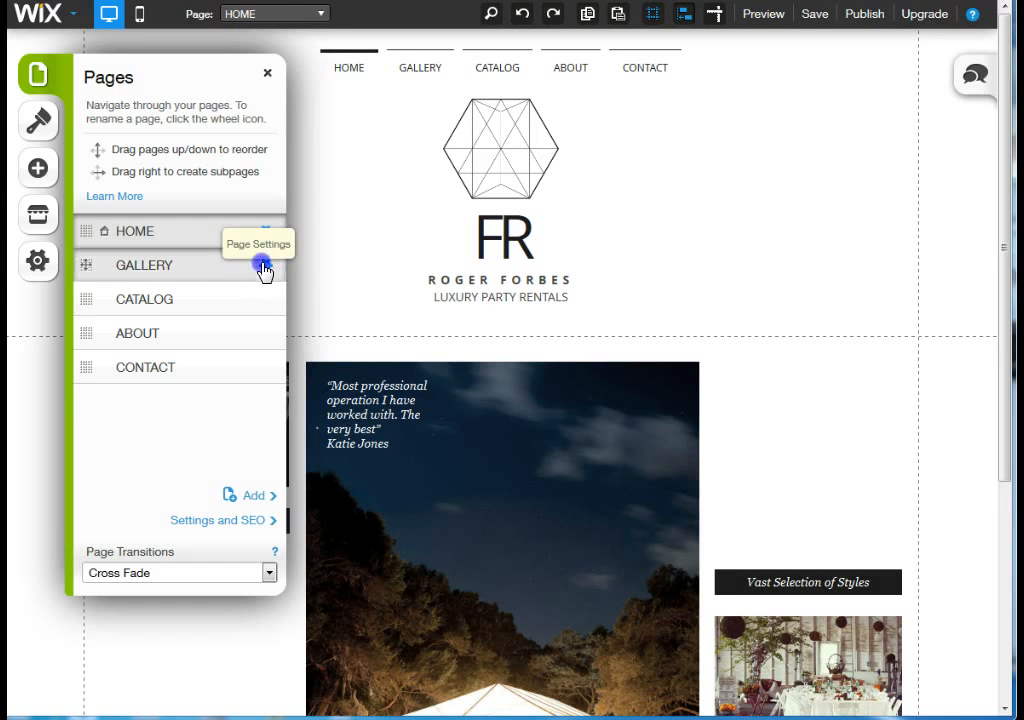
click(265, 270)
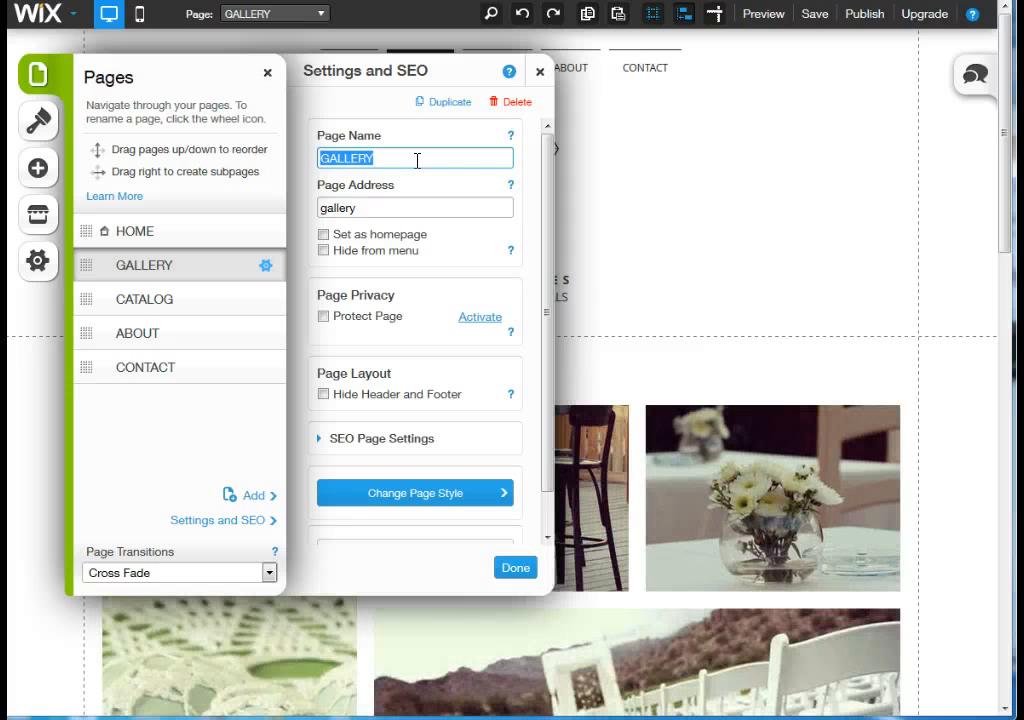
text(CALEND)
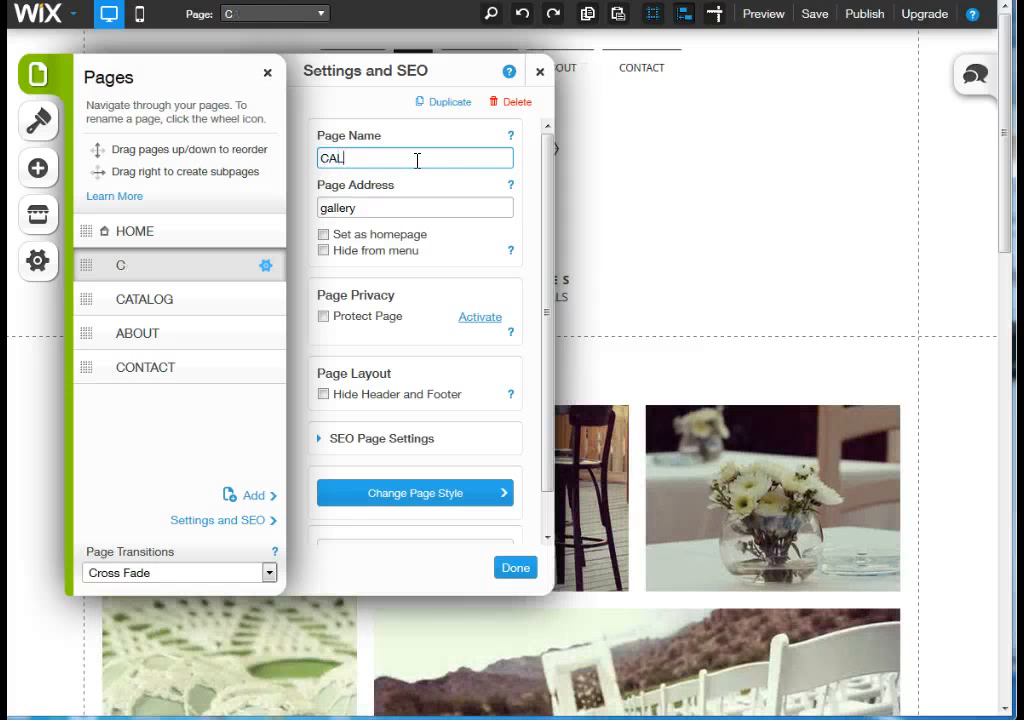
key(BackSpace)
key(BackSpace)
key(BackSpace)
key(BackSpace)
key(BackSpace)
text(ALENDAR)
Set the CALENDAR page's address to calendar and confirm its page settings.
double_click(318, 208)
key(BackSpace)
text(cal)
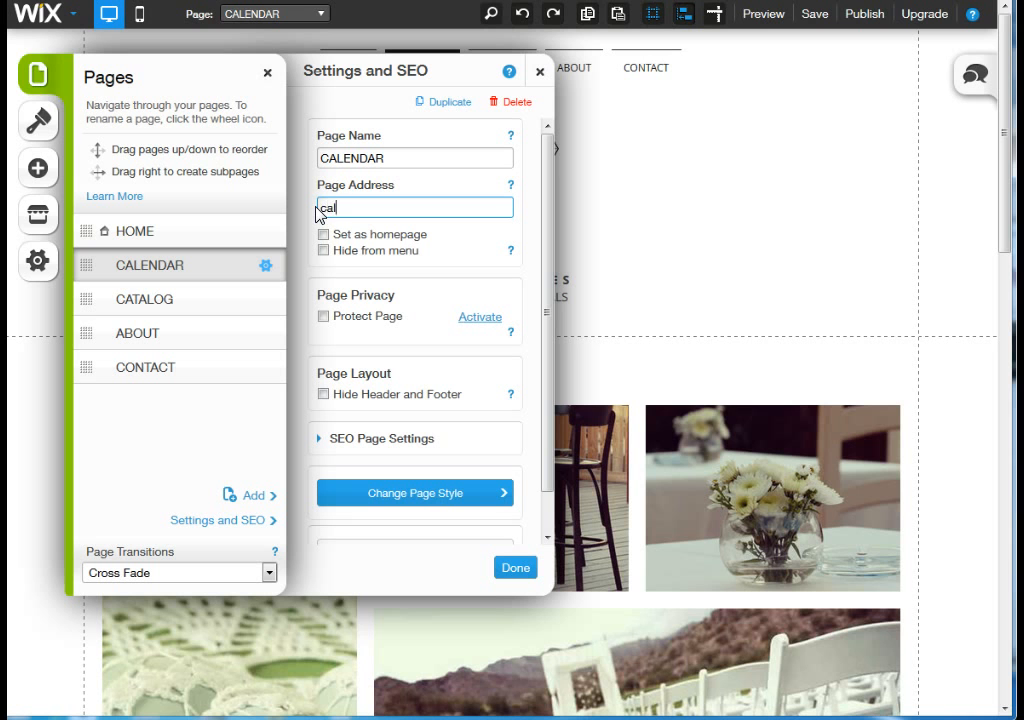
text(endar)
click(508, 568)
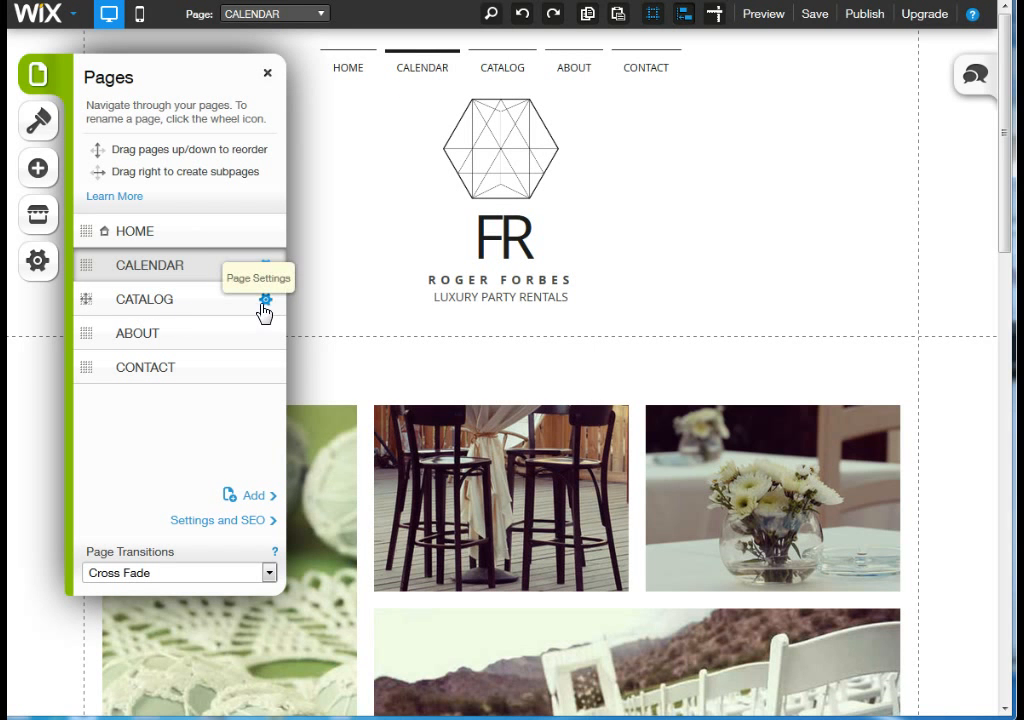
Rename the CATALOG page to STUDENT in its page settings.
click(265, 309)
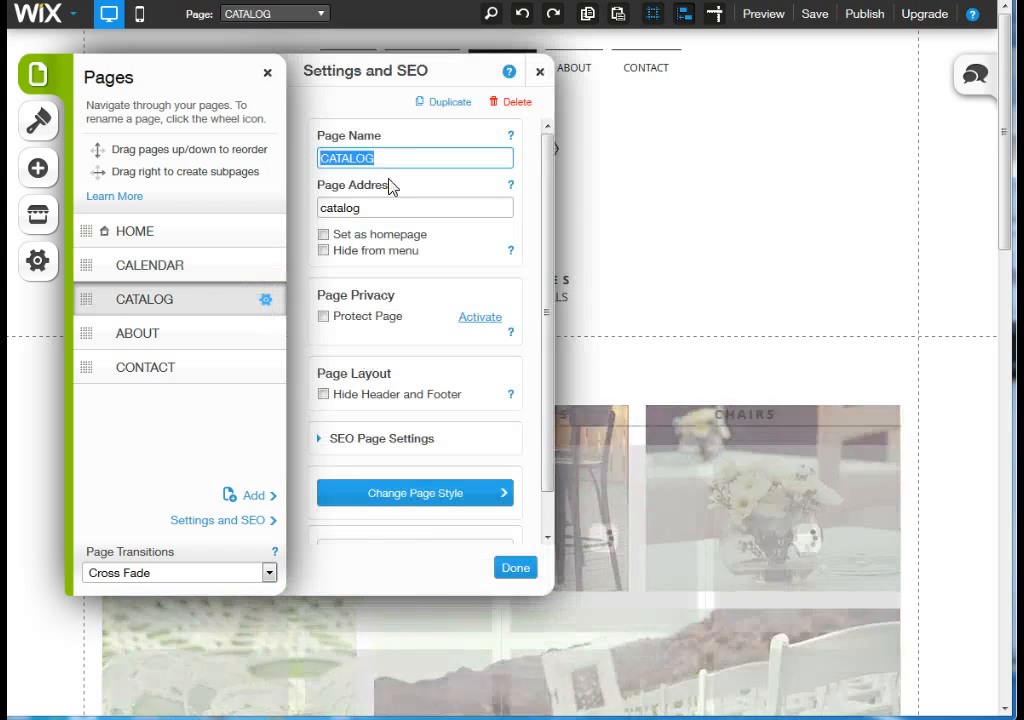
text(STUDENT)
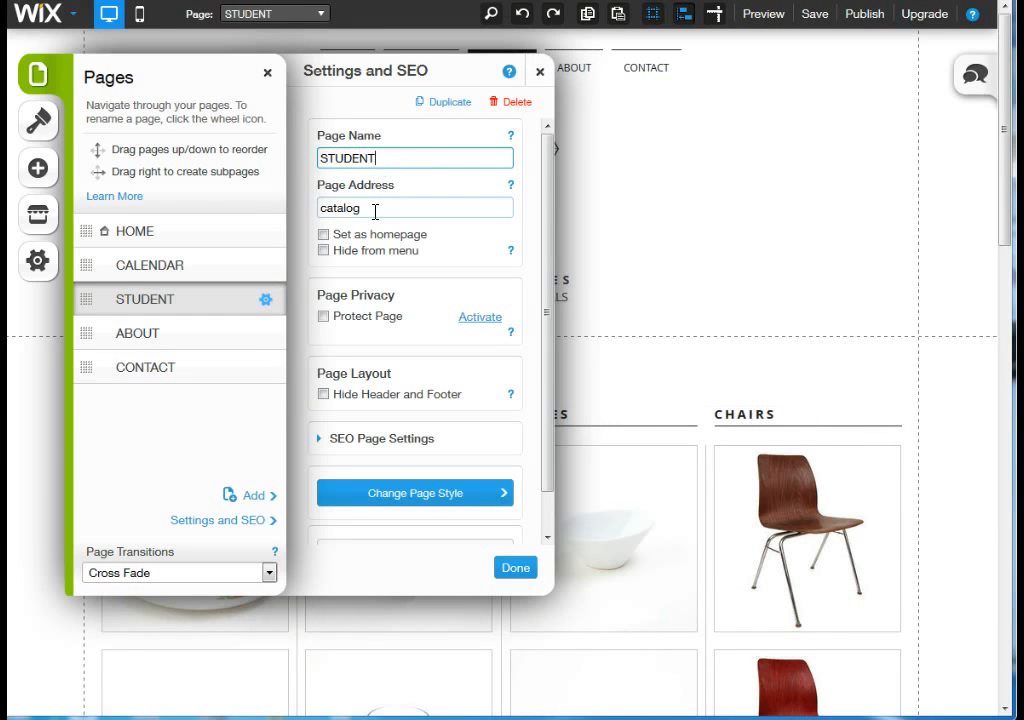
drag(360, 207, 299, 201)
Rename the ABOUT page to PARENT and set its page address to parent.
click(137, 333)
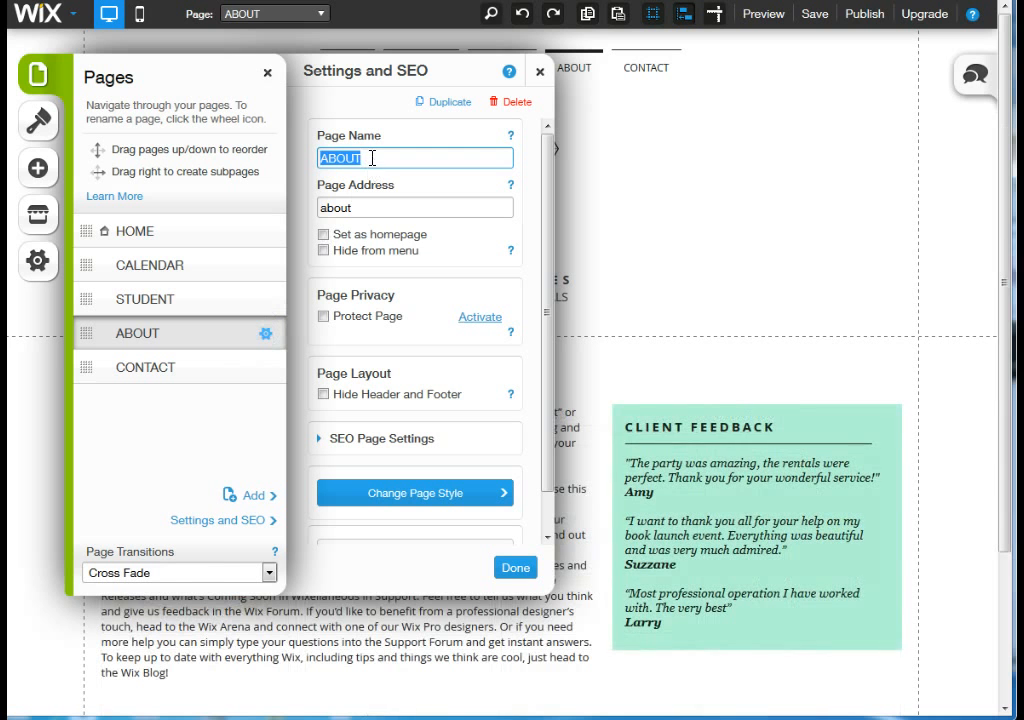
text(PARENT)
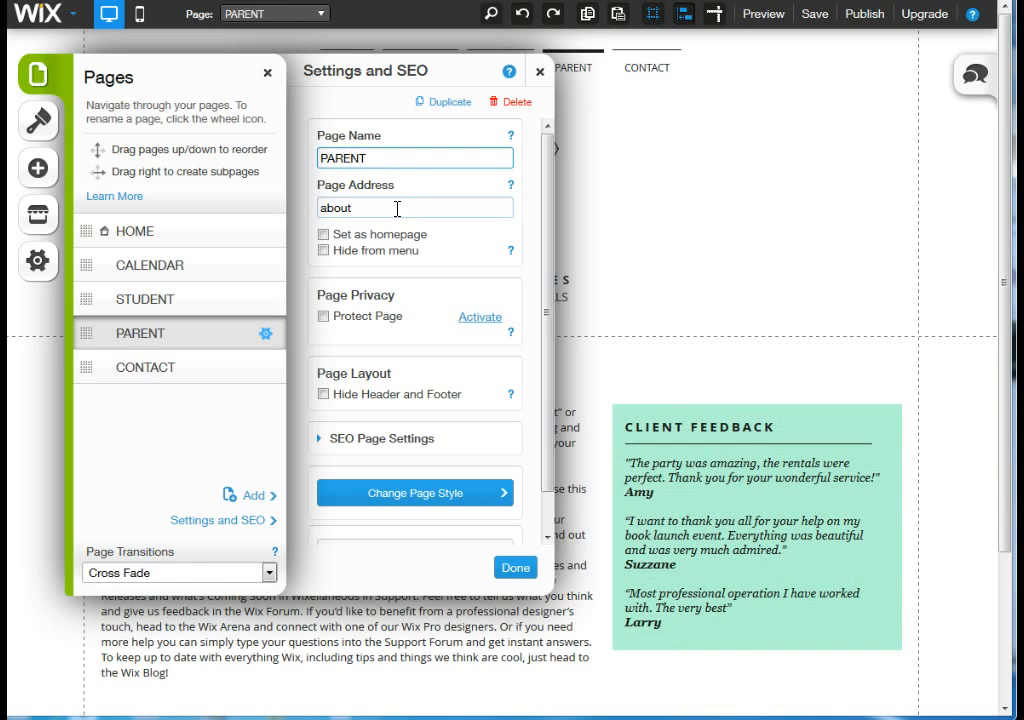
double_click(338, 207)
drag(338, 207, 311, 201)
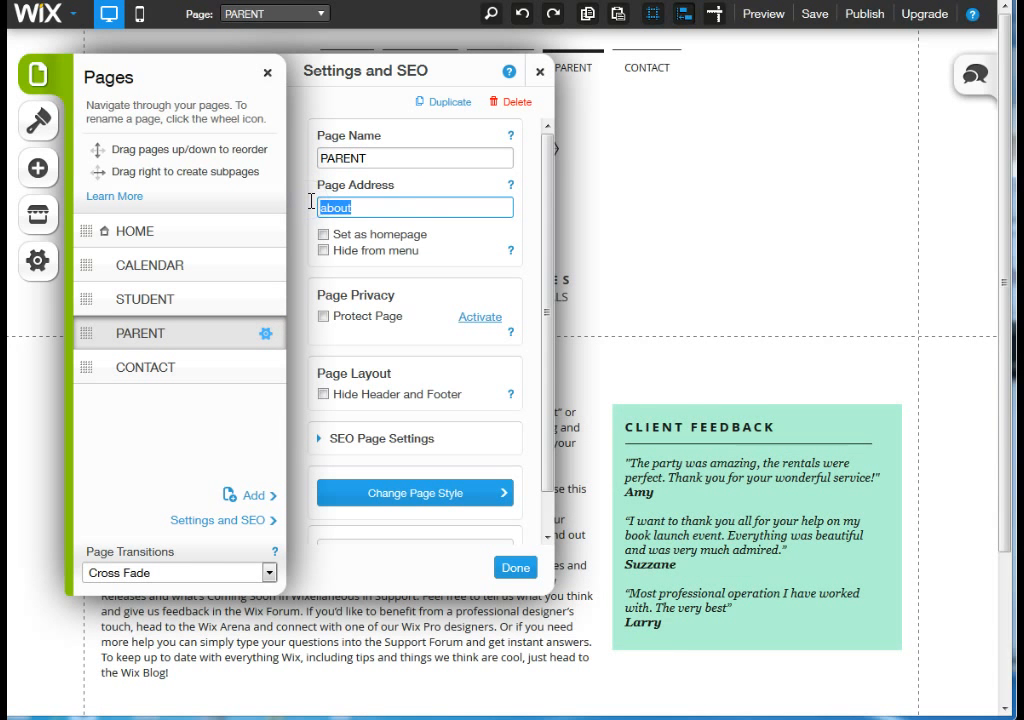
text(parent)
click(515, 567)
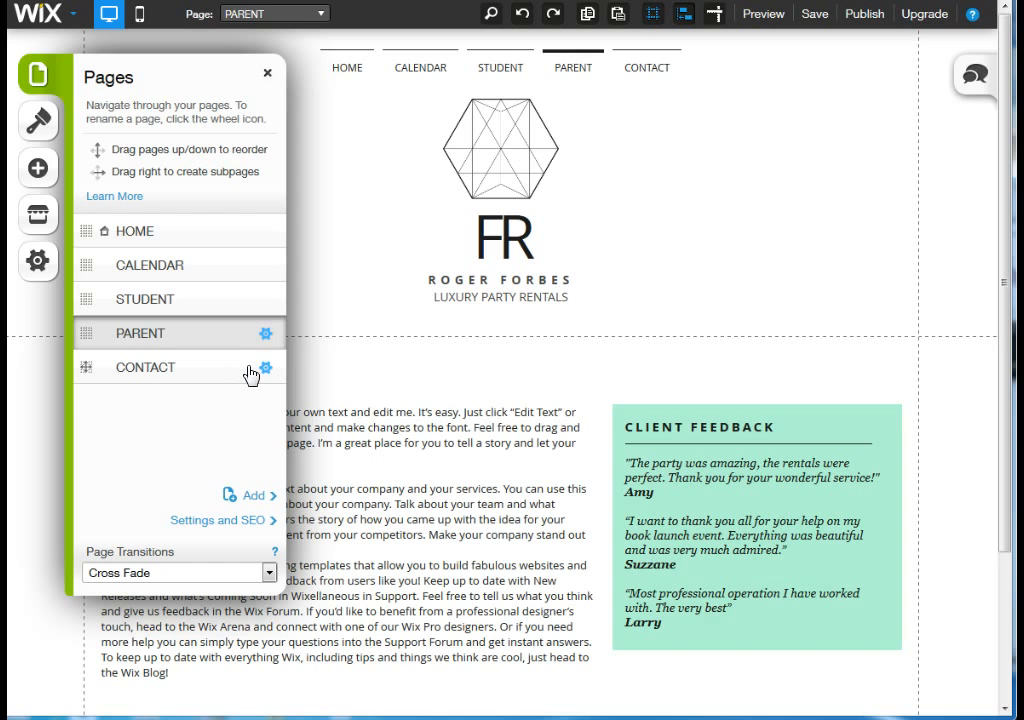
Delete the CONTACT page from the site.
click(266, 370)
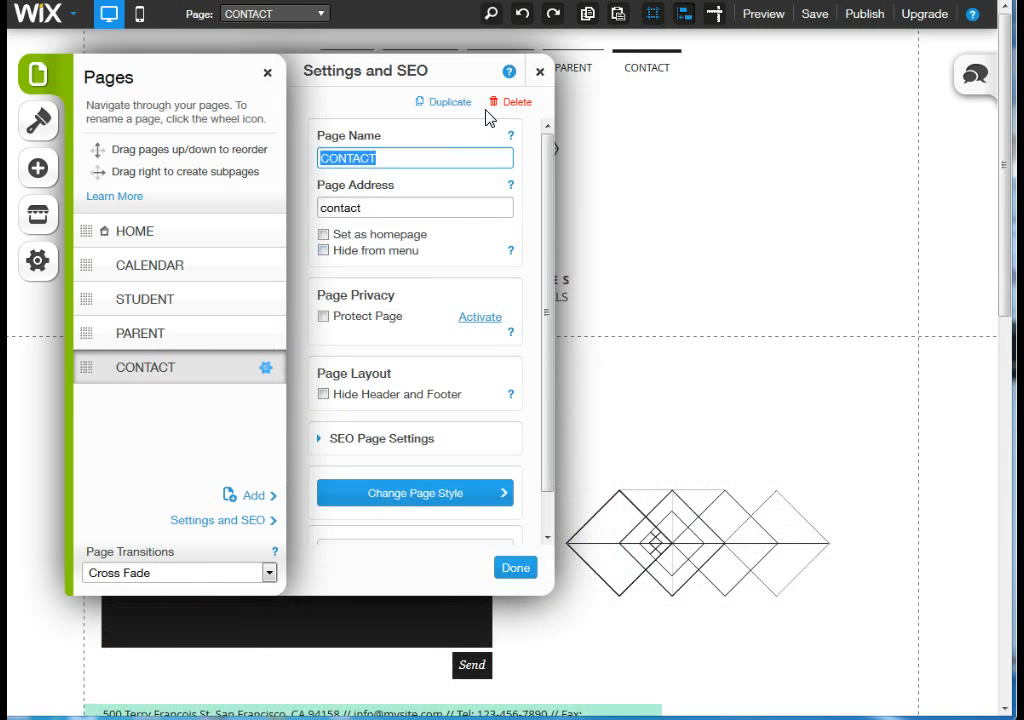
click(516, 102)
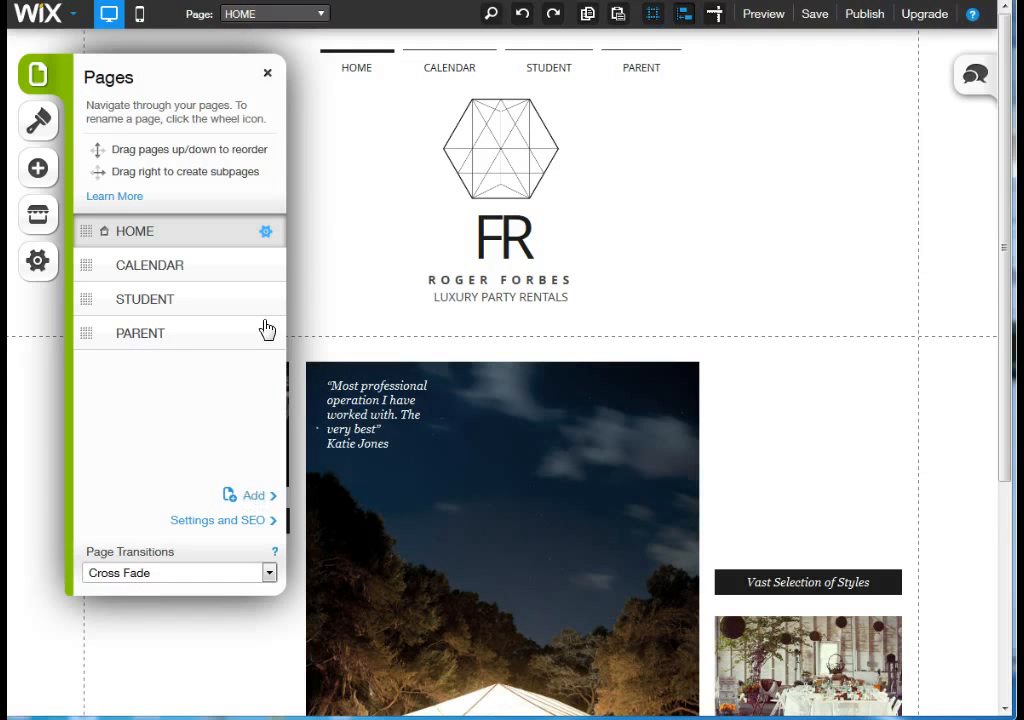
Delete the template photos and their text captions, including "Vast Selection of Styles", from the body of the HOME page.
click(622, 498)
right_click(778, 655)
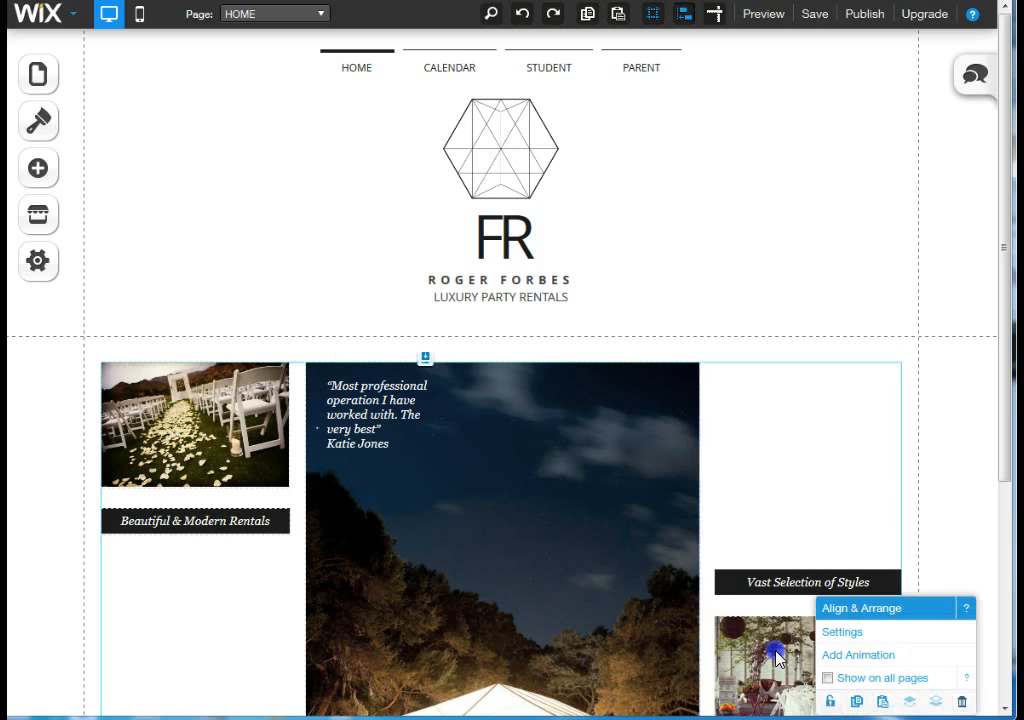
key(Delete)
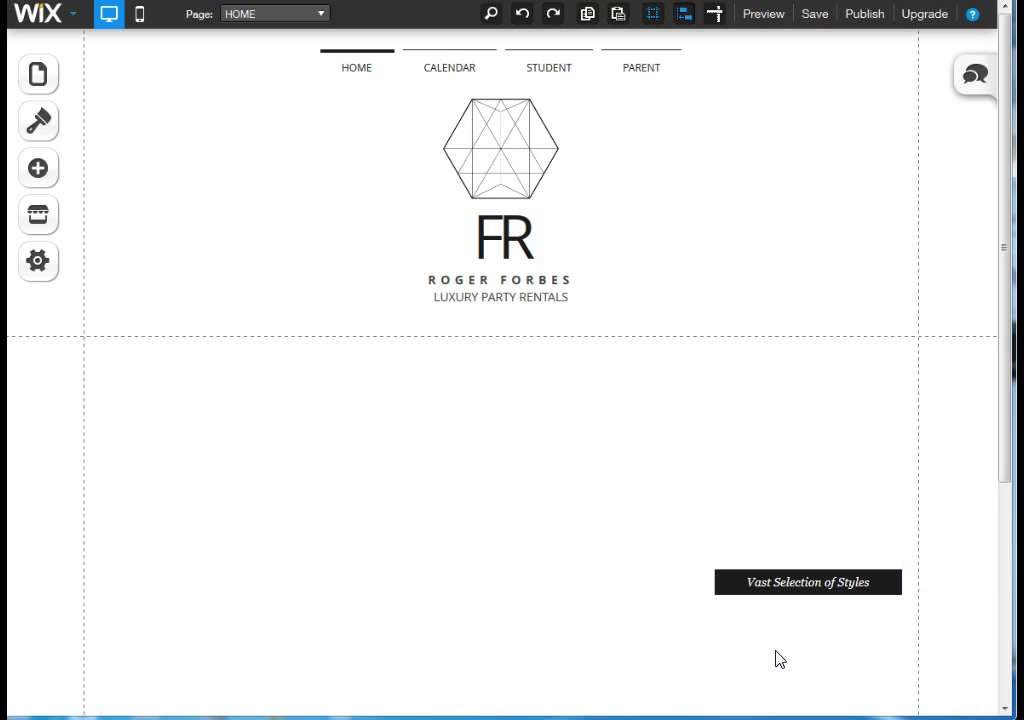
click(763, 584)
right_click(762, 582)
key(Delete)
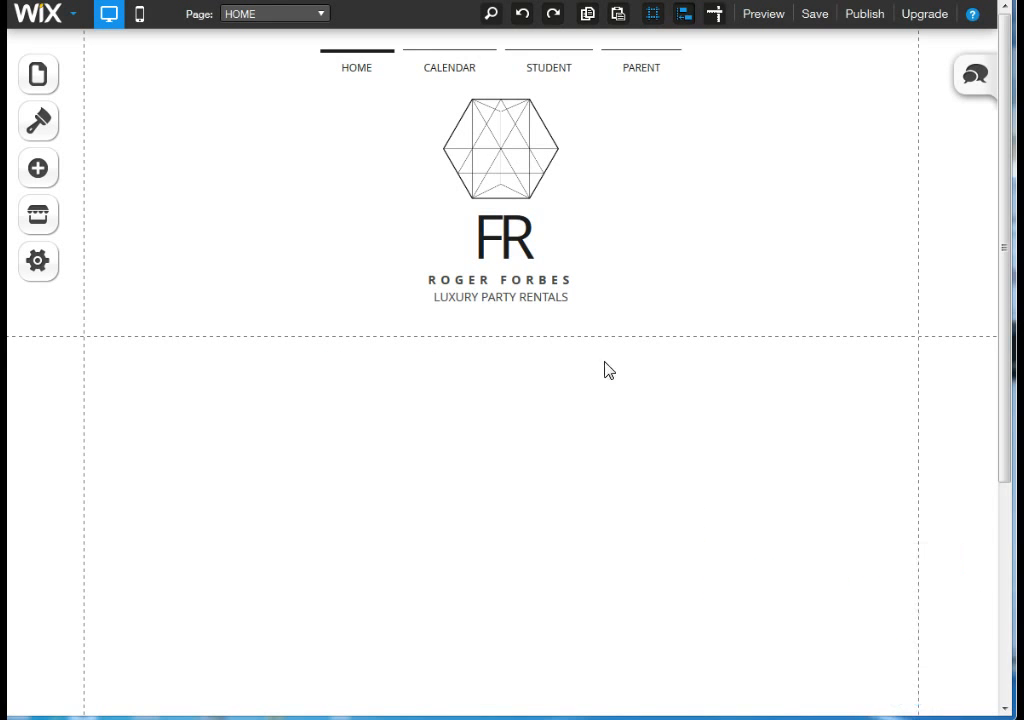
Delete the hexagon logo, the FR initials and the company title text from the site header together.
right_click(497, 288)
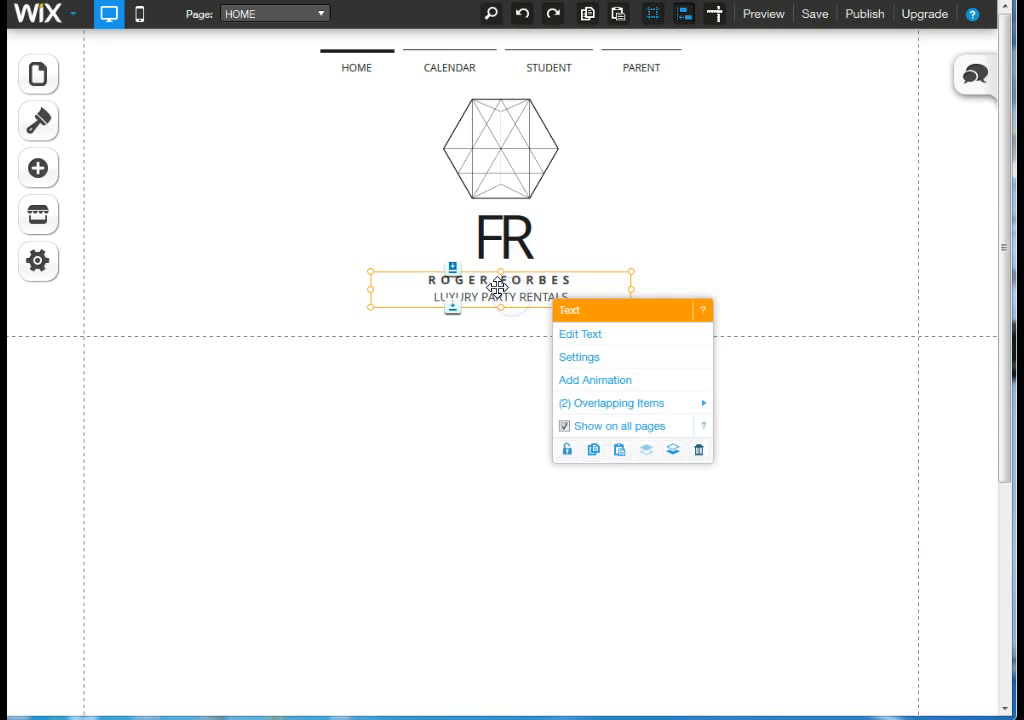
shift+click(497, 224)
shift+click(494, 167)
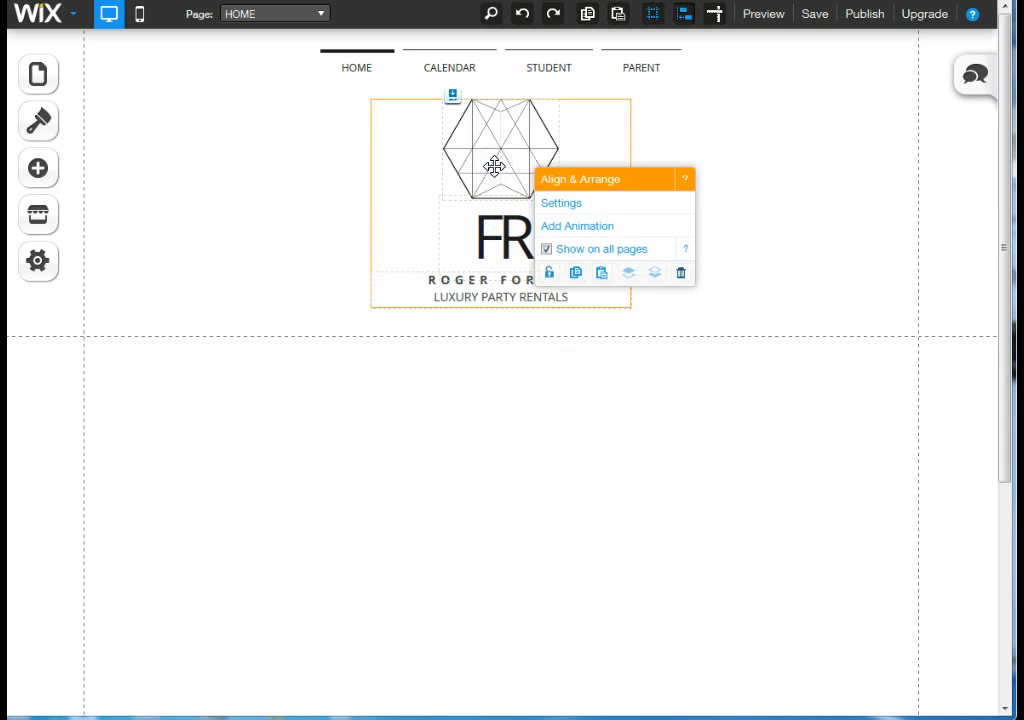
key(Delete)
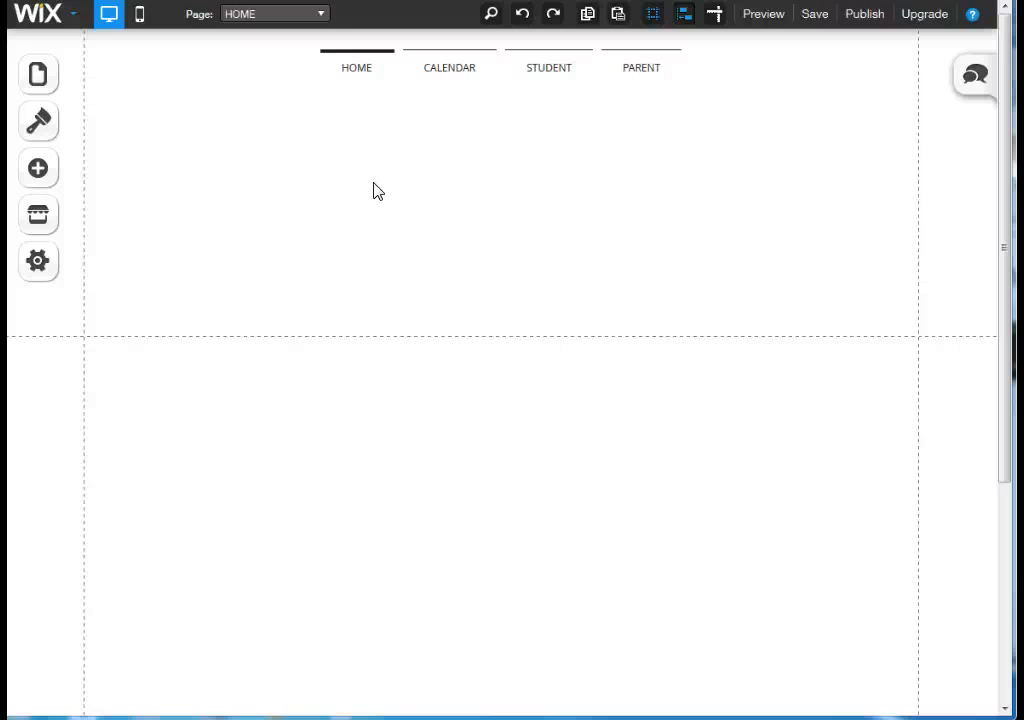
Insert the framed image Picasa - IMG_2412.jpg on the HOME page and shrink it to fit within the header area below the site menu.
click(40, 171)
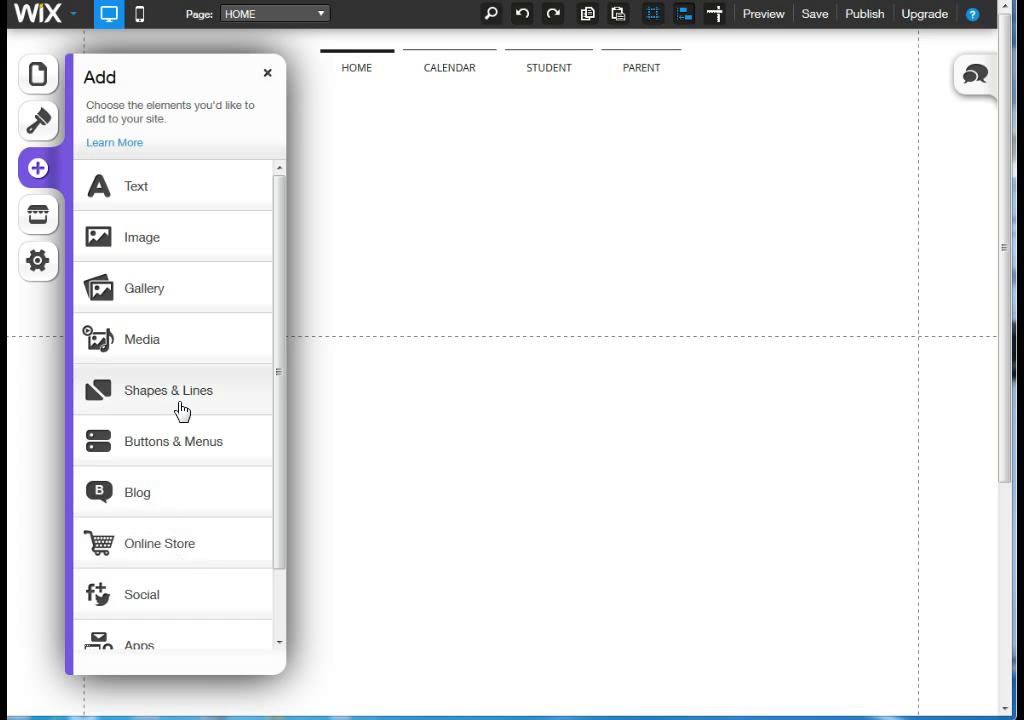
click(143, 243)
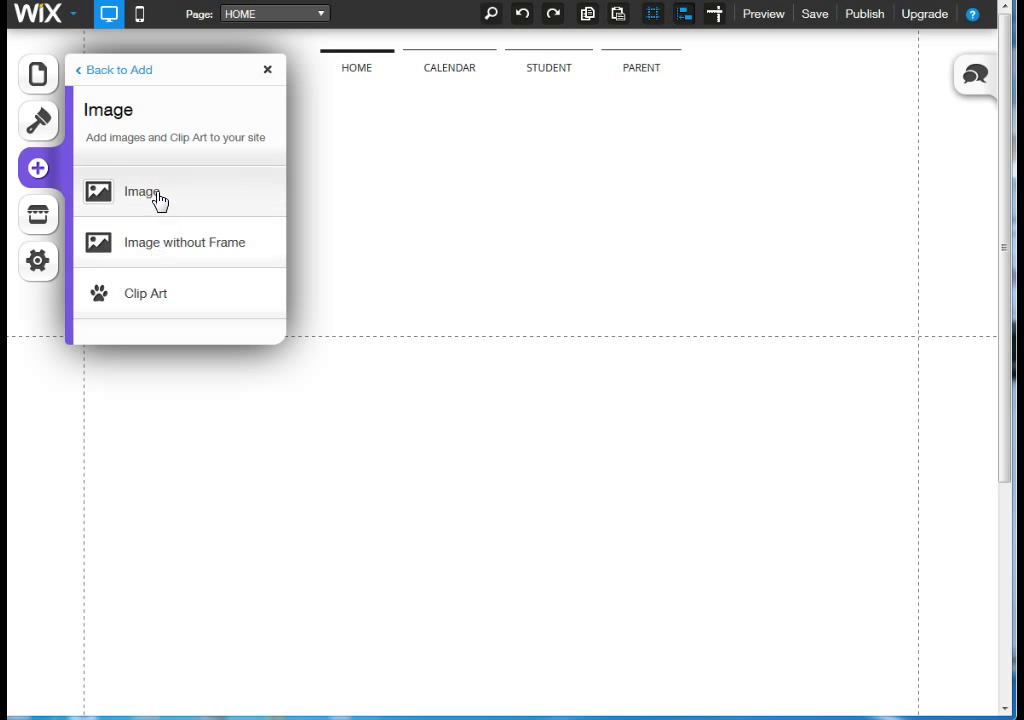
click(159, 194)
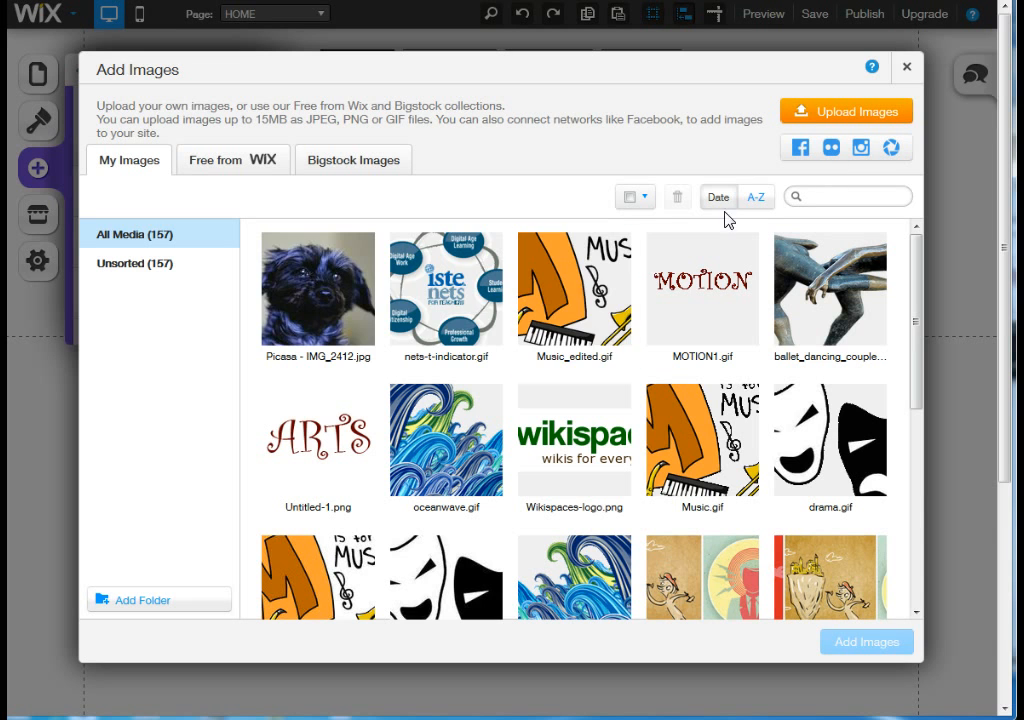
click(322, 306)
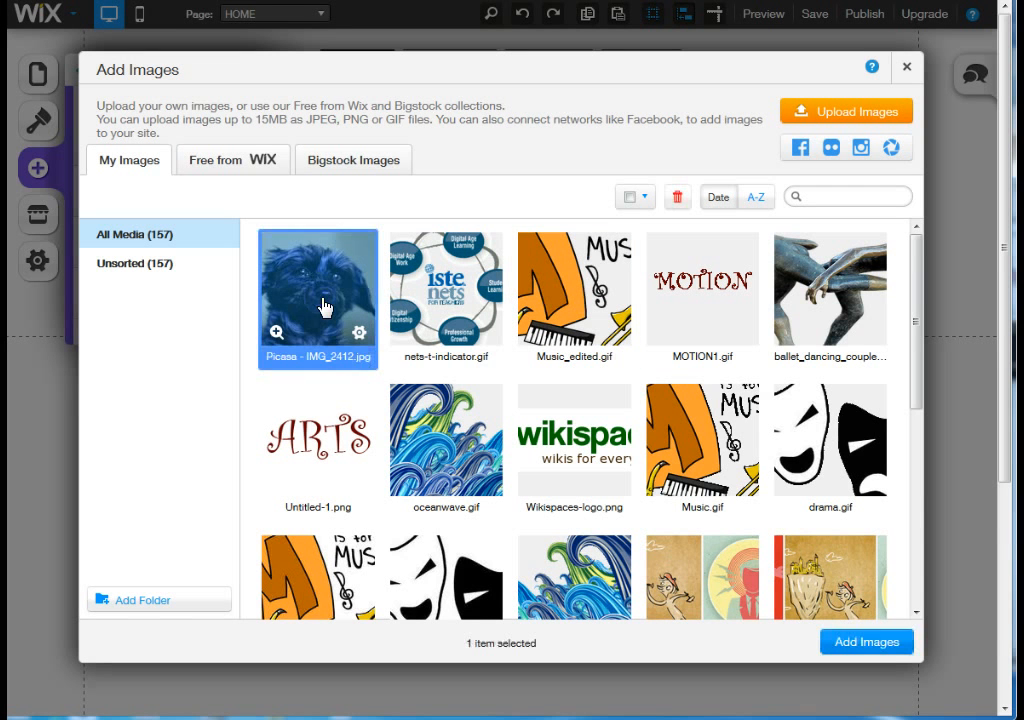
click(866, 642)
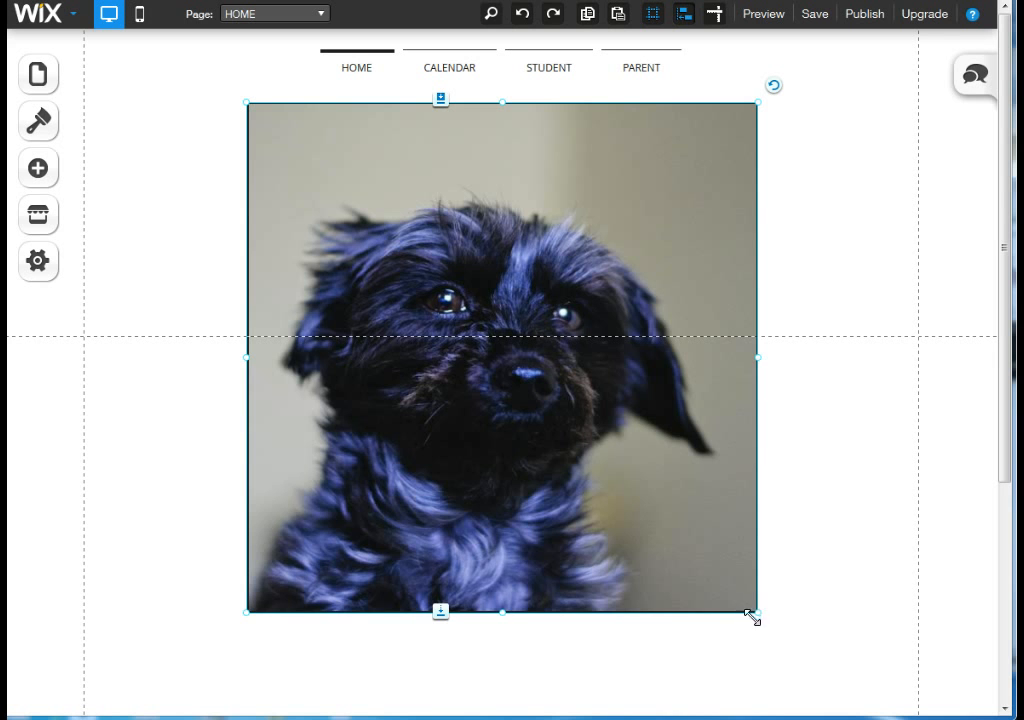
drag(752, 612, 480, 402)
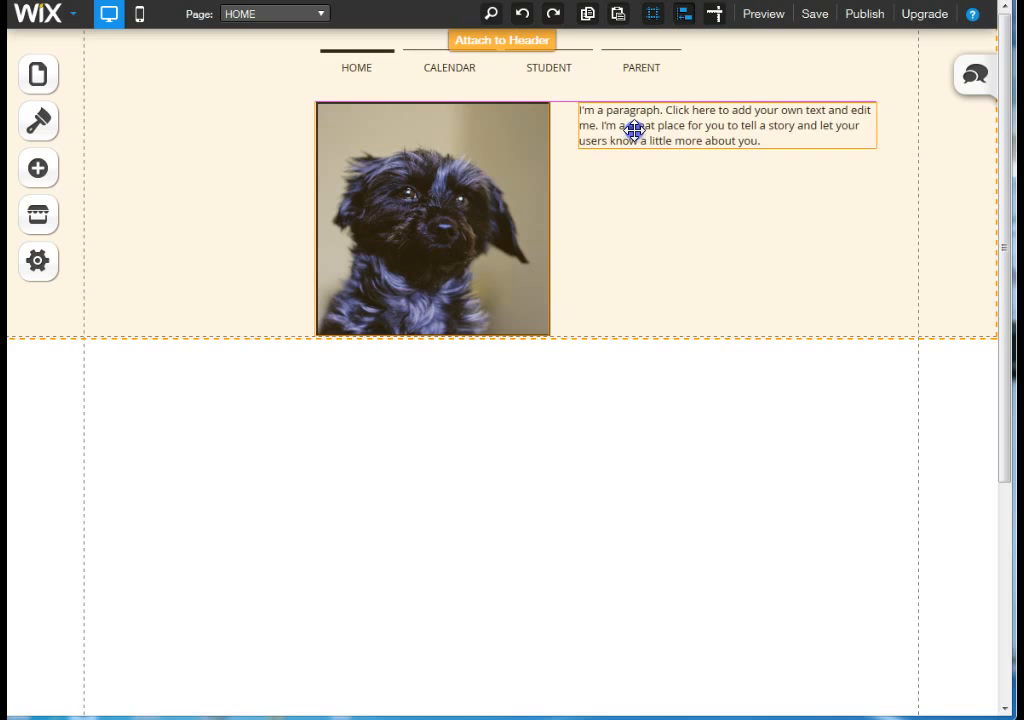
Position the paragraph text box beside the dog photo and replace its placeholder text with the lines "Start typing." and "Start".
drag(634, 130, 634, 130)
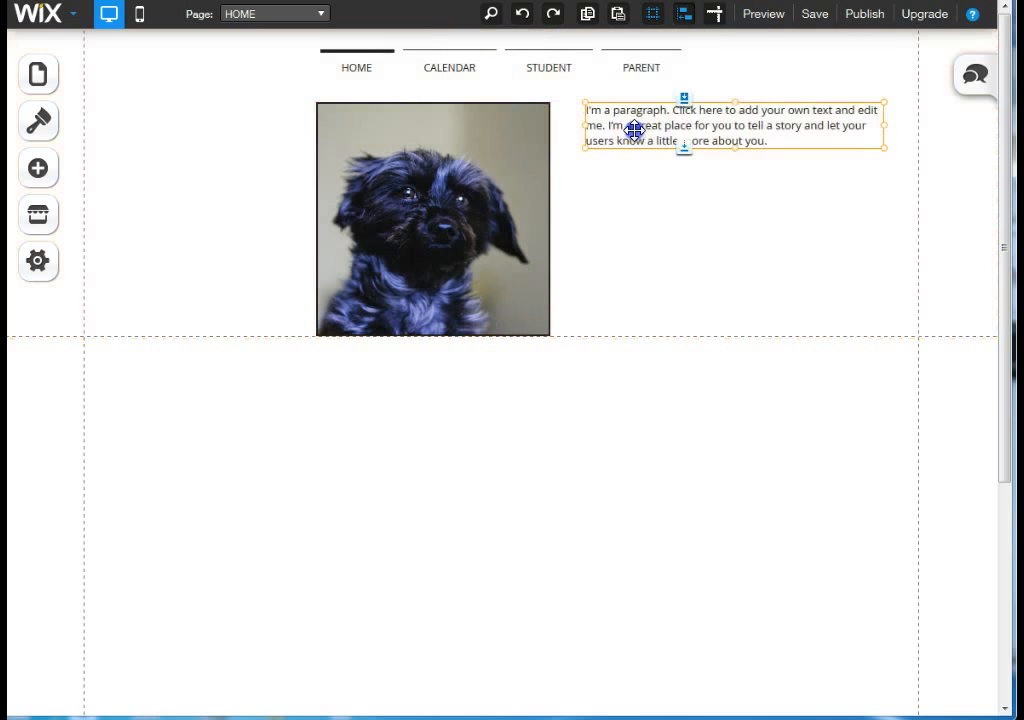
double_click(634, 130)
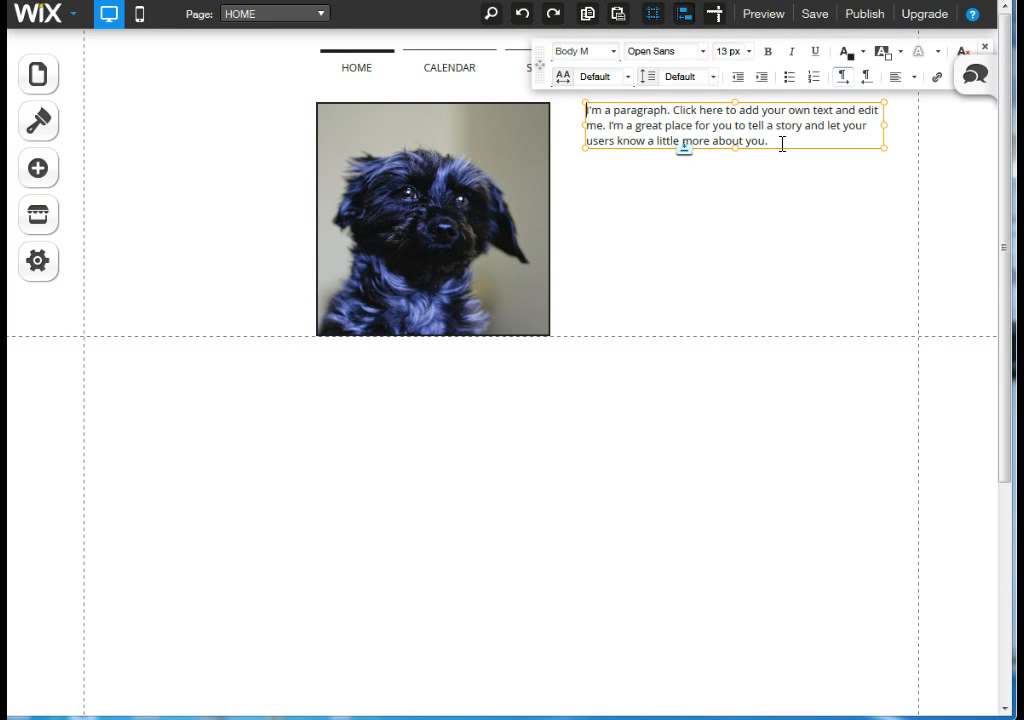
drag(784, 146, 590, 110)
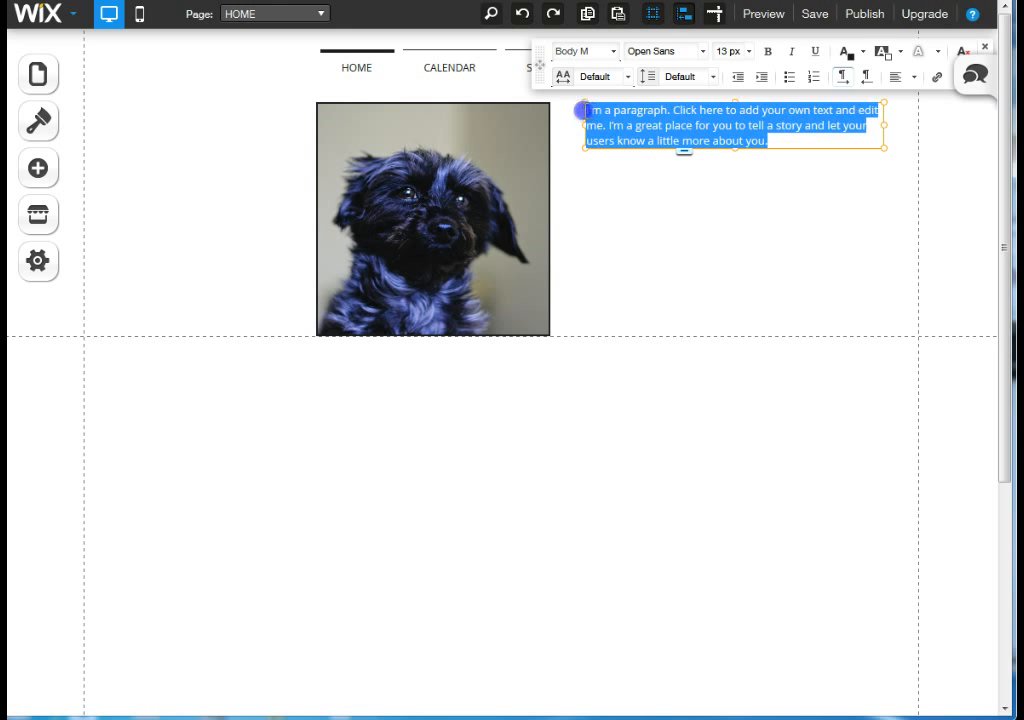
text(Start typin)
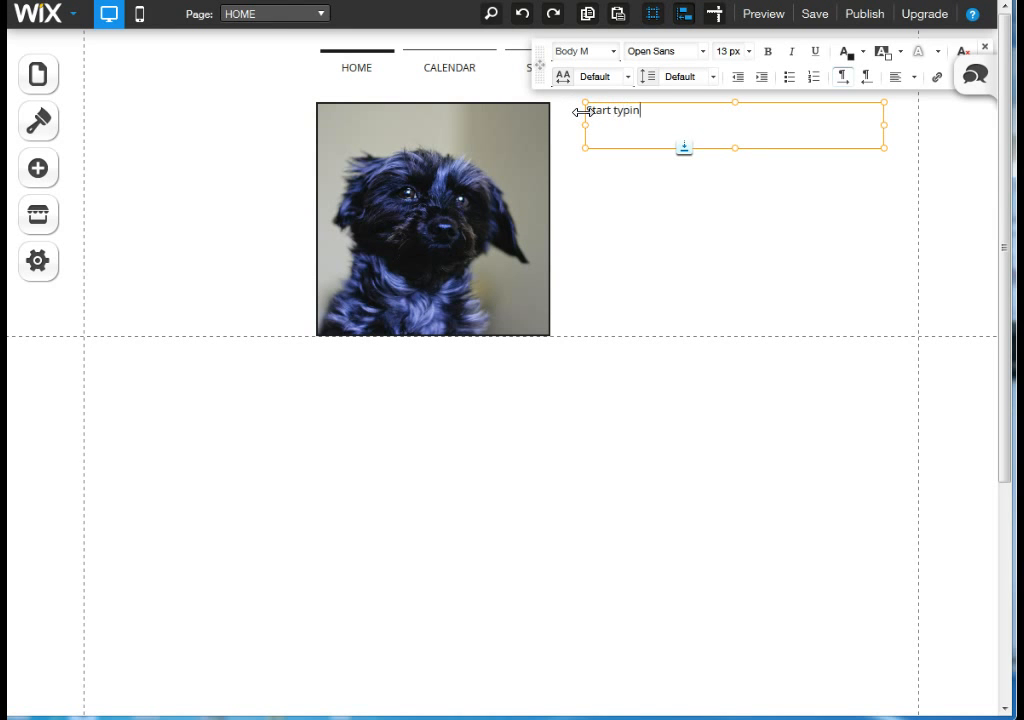
text(gh)
key(BackSpace)
text(.)
key(Return)
text(Start)
click(609, 124)
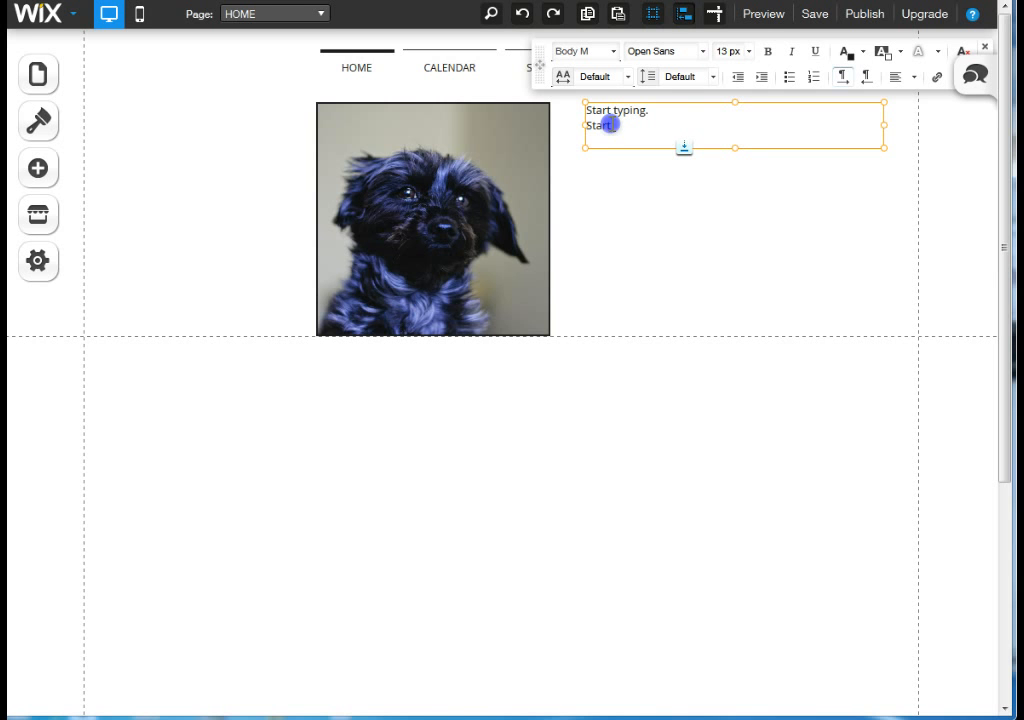
drag(609, 124, 590, 126)
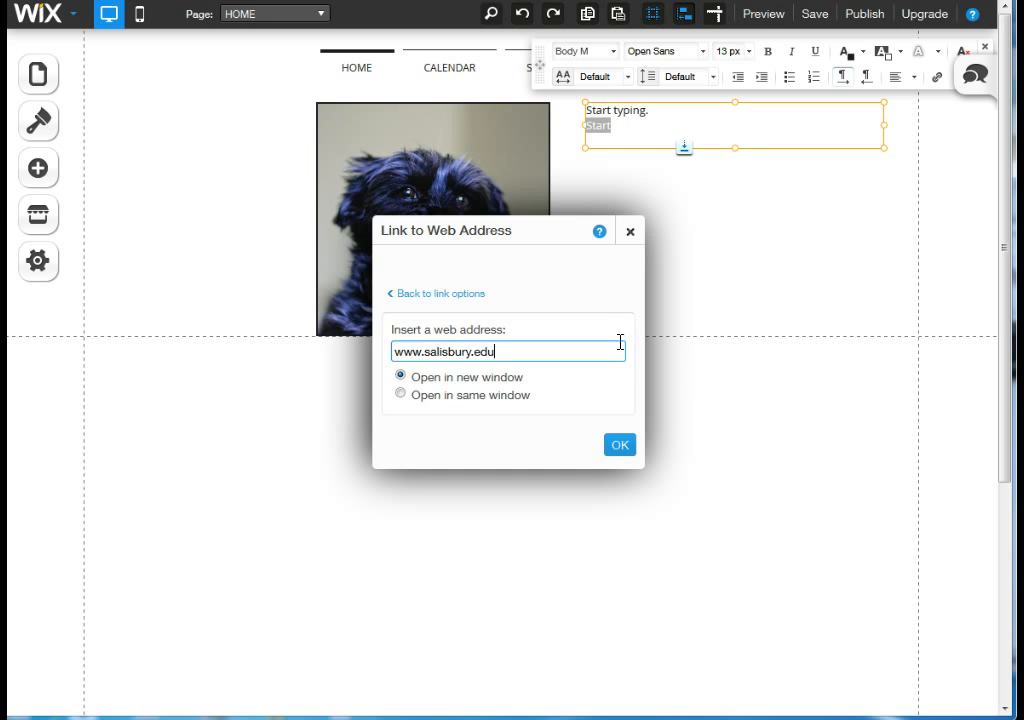
click(620, 446)
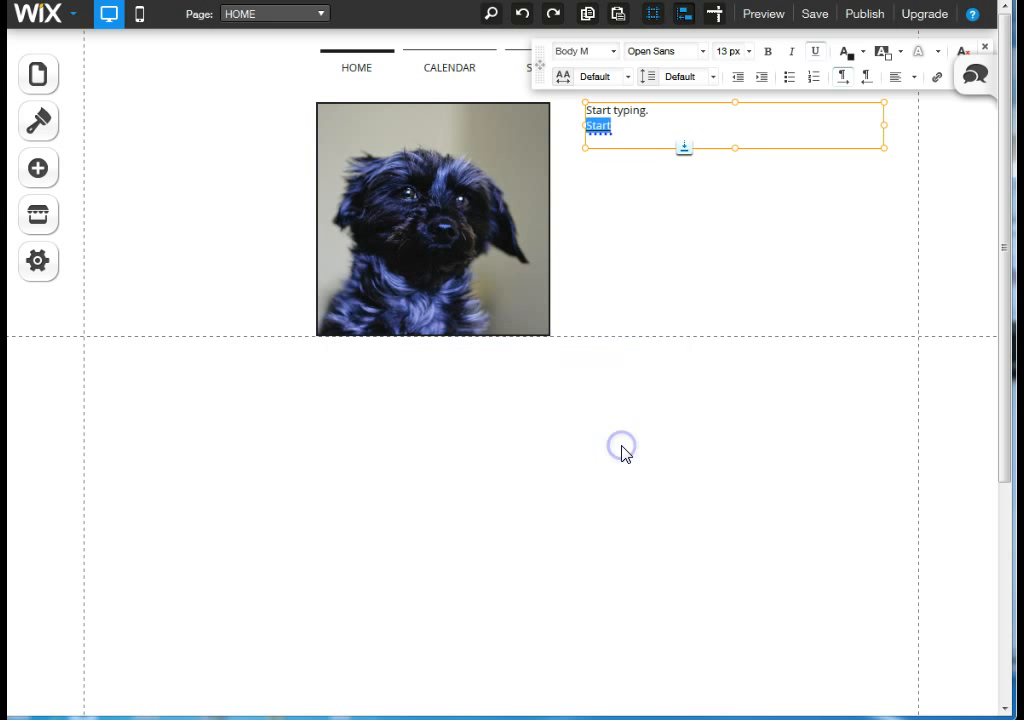
click(651, 254)
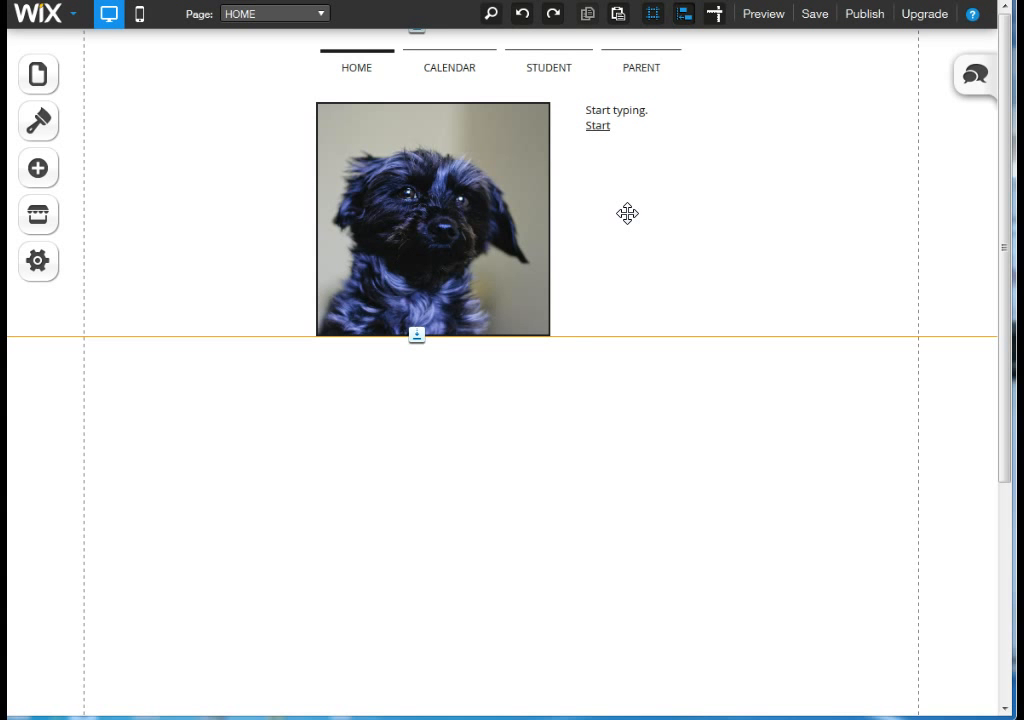
Turn off Show on all pages for the dog photo in its image settings.
click(509, 157)
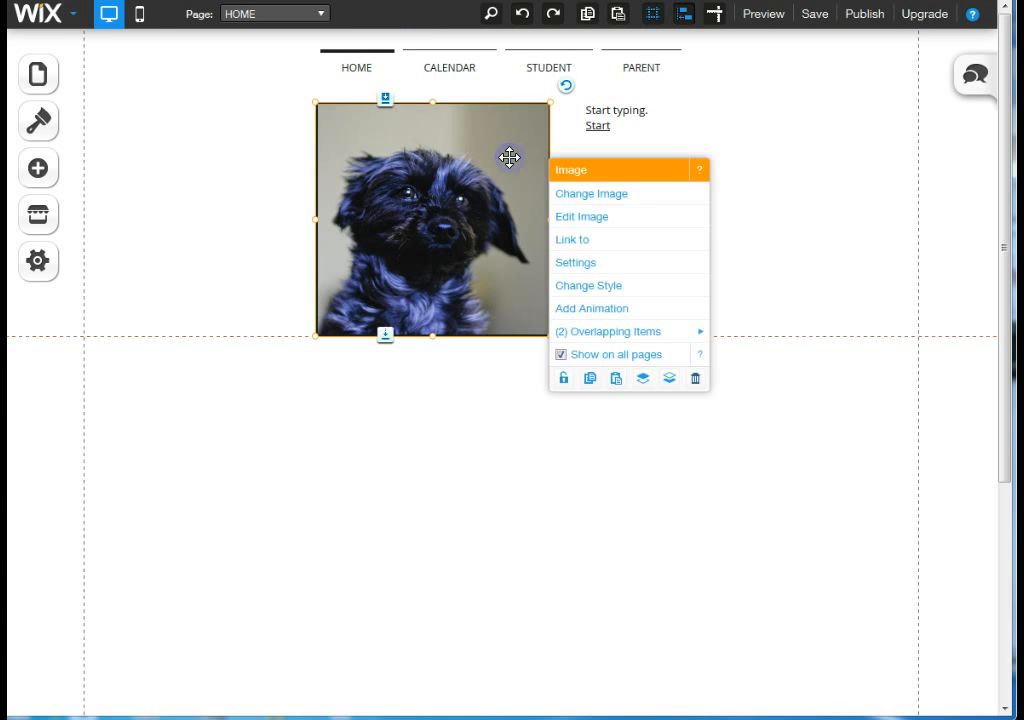
click(575, 262)
click(109, 670)
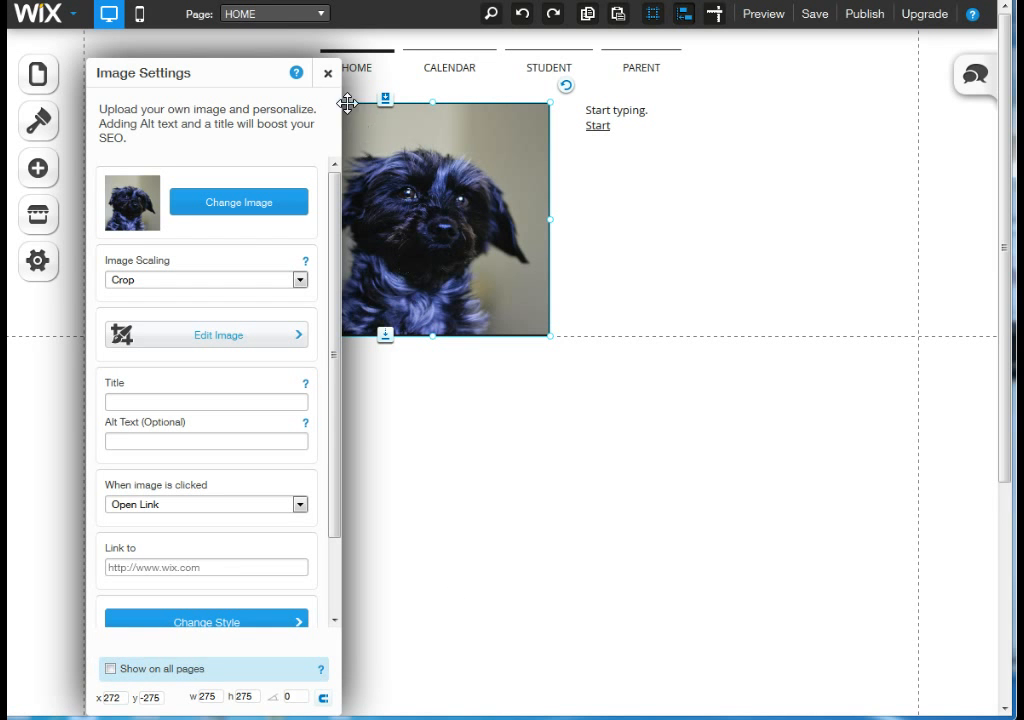
click(327, 73)
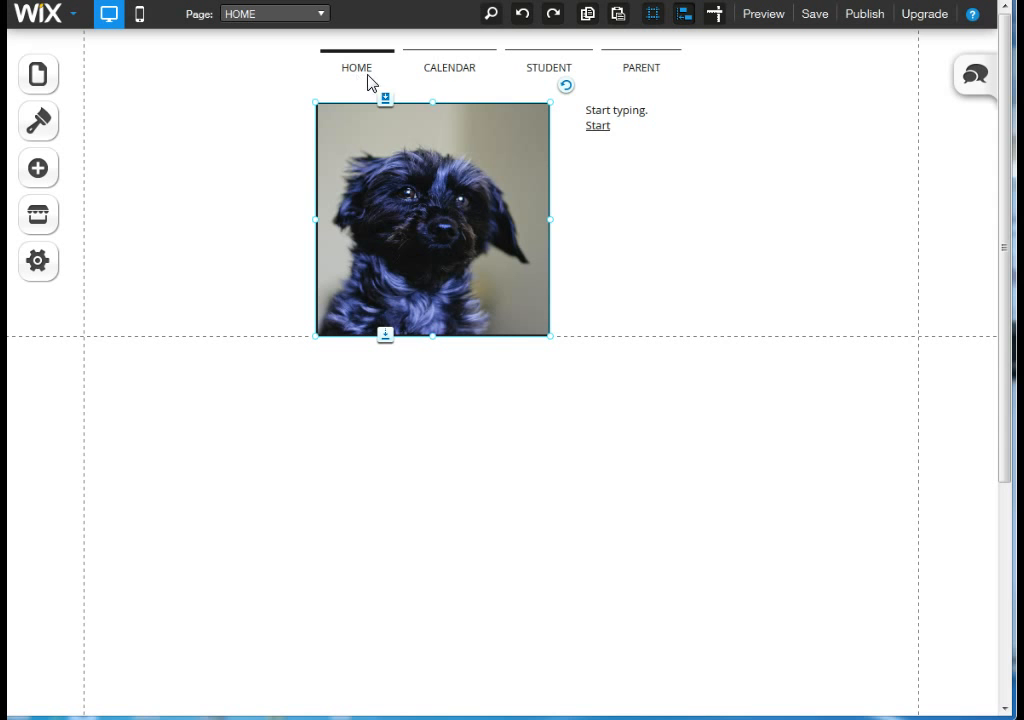
Turn off Show on all pages for the text box beside the dog photo.
click(606, 105)
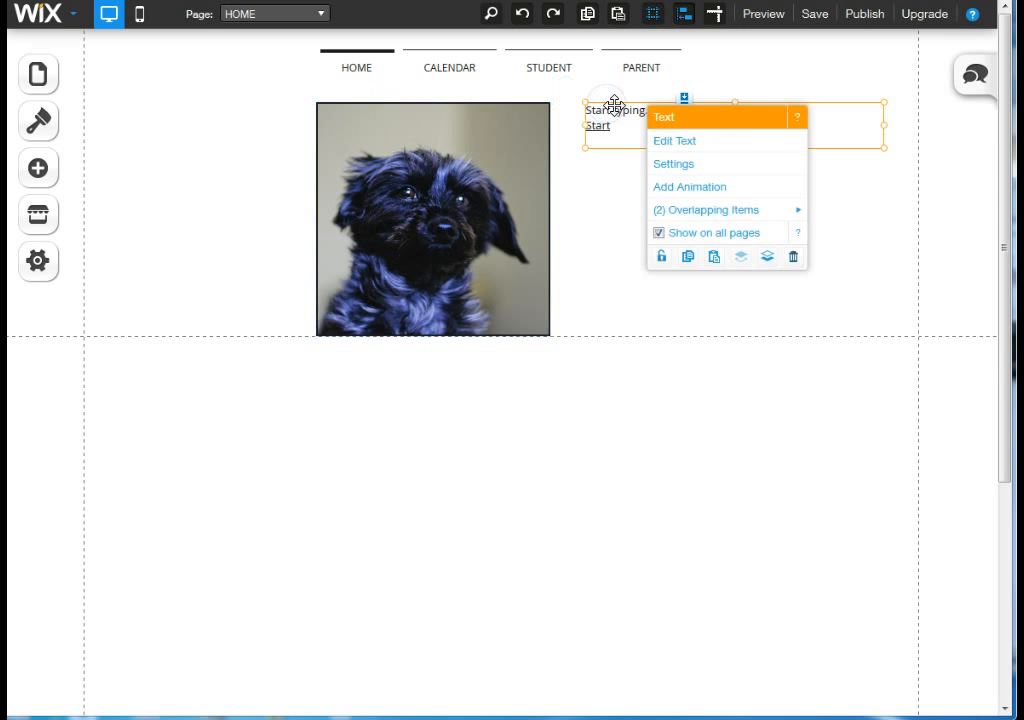
click(688, 170)
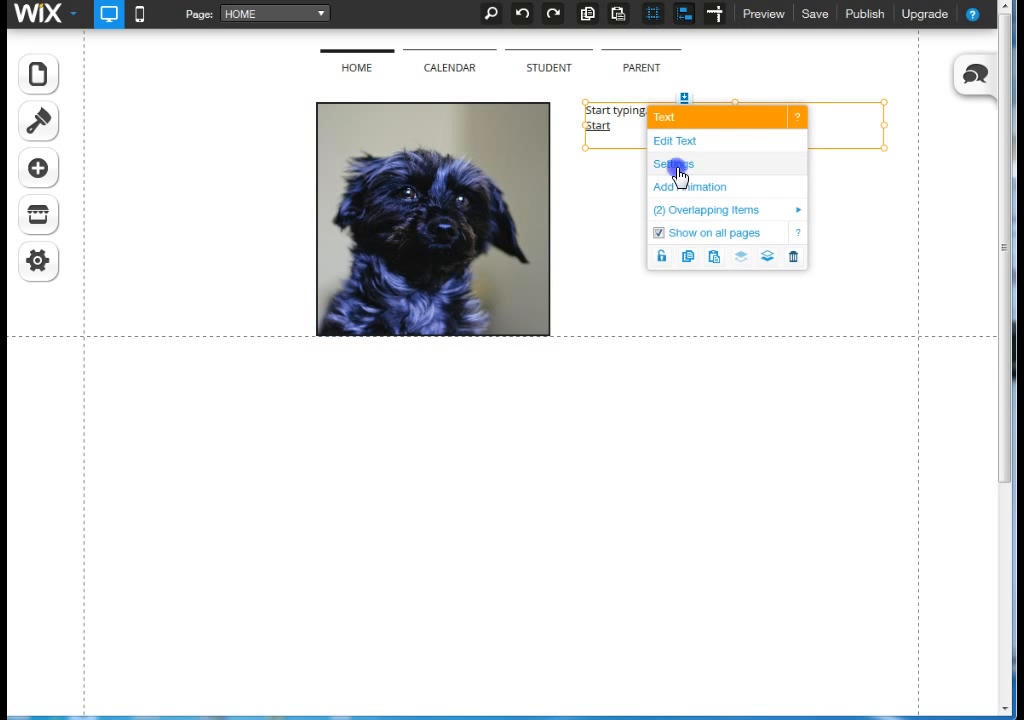
click(624, 211)
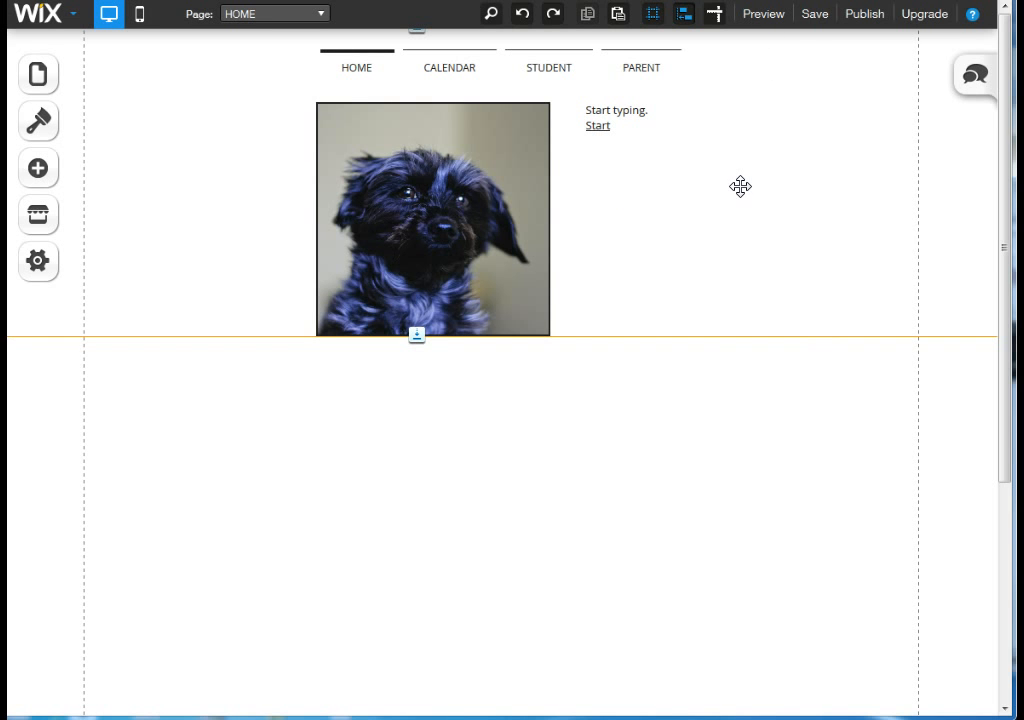
Save the site under the name practicewebsite, and check the HOME page in preview mode before returning to the editor.
click(815, 14)
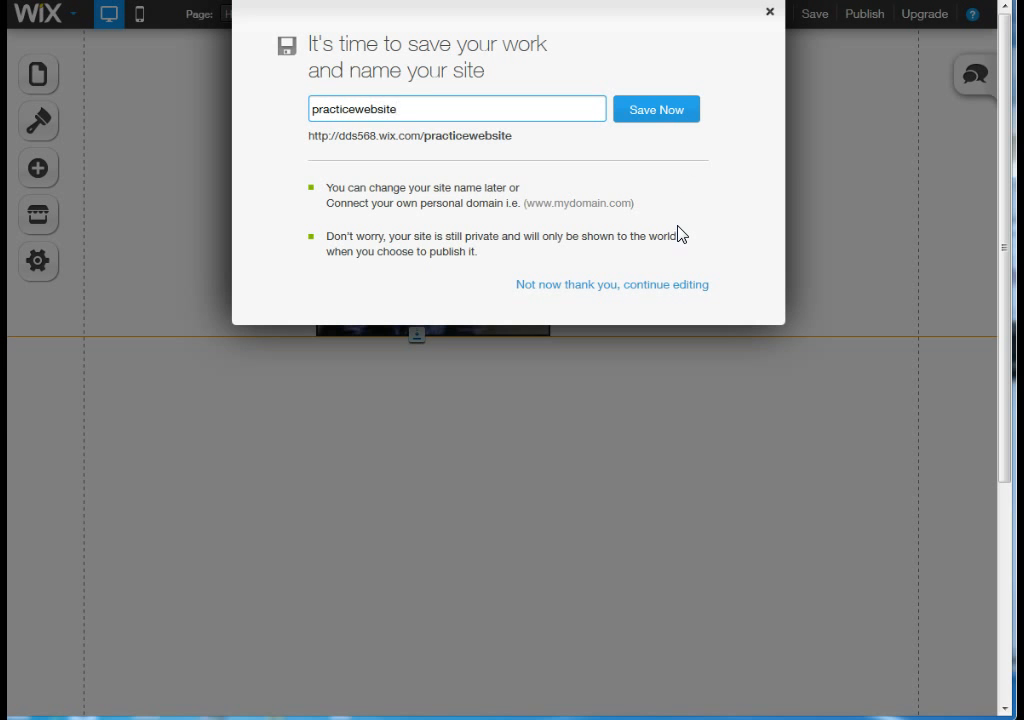
click(665, 115)
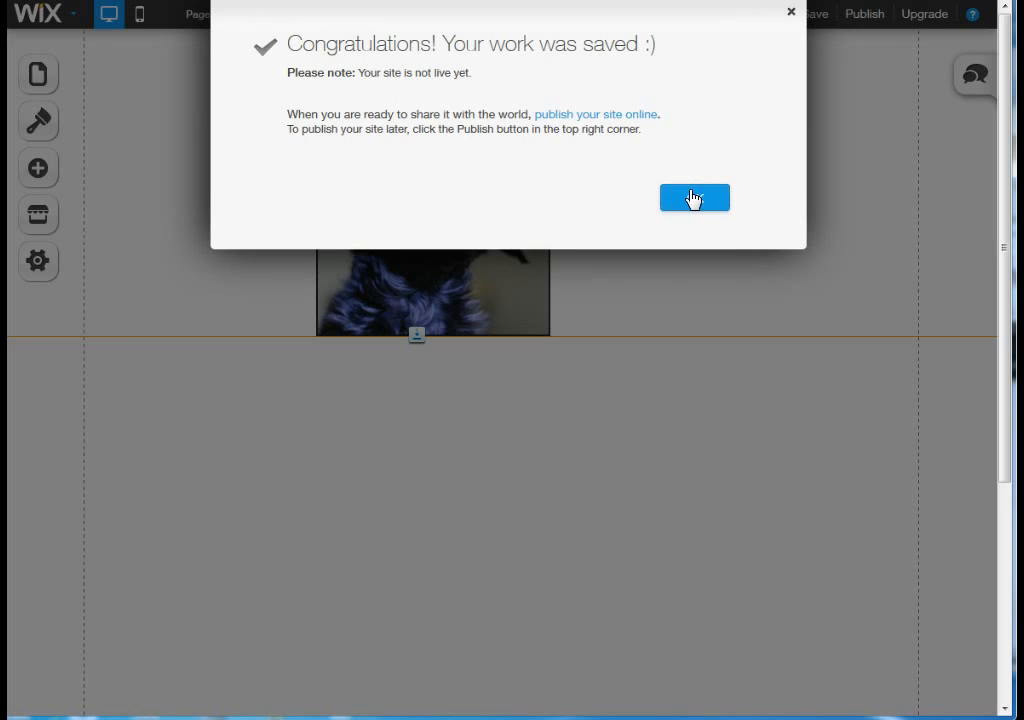
click(694, 198)
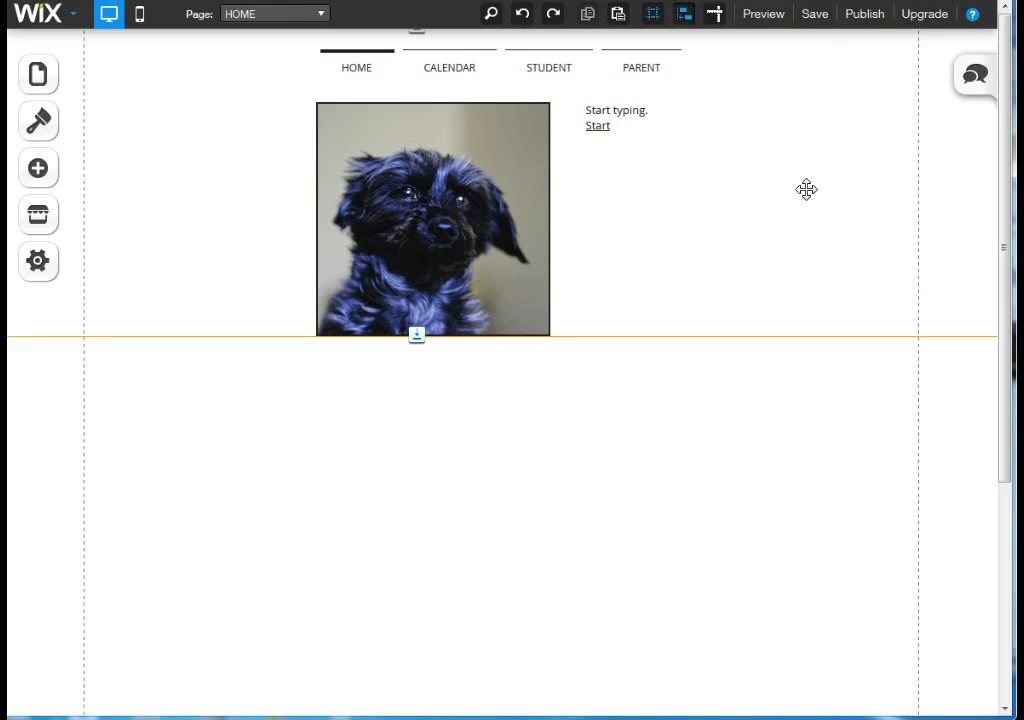
click(764, 14)
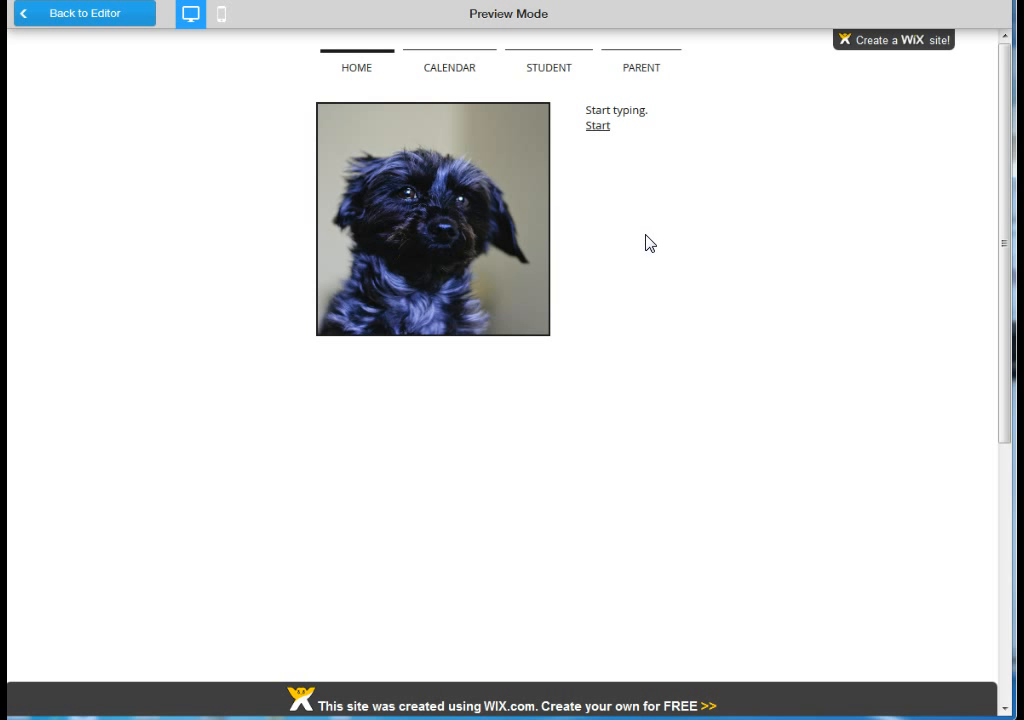
click(90, 14)
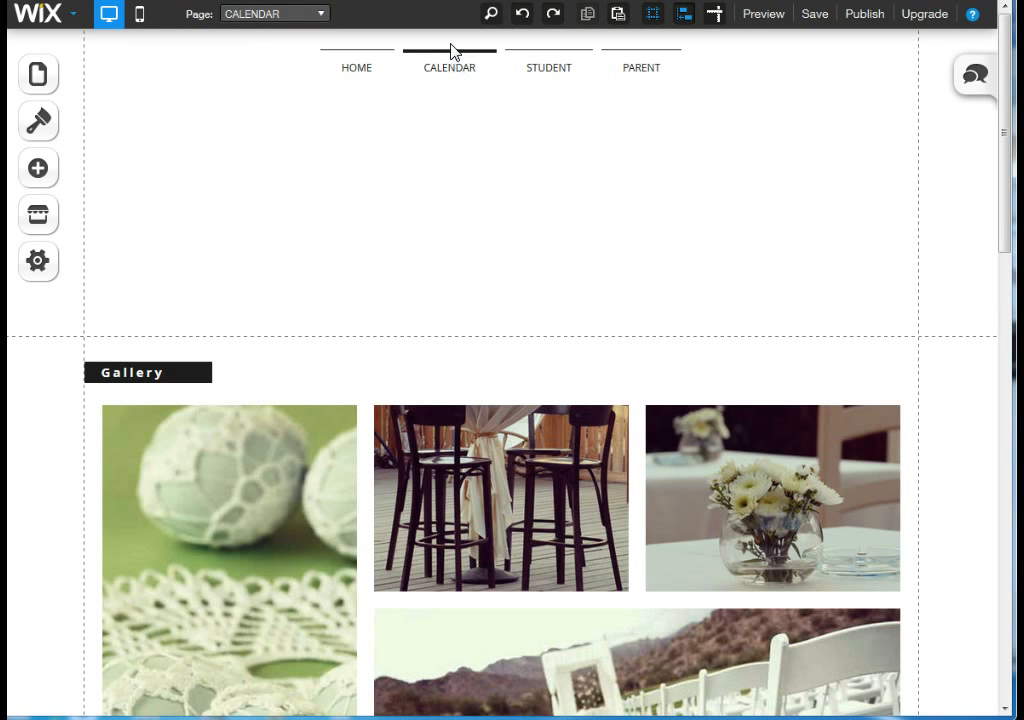
Delete the template photo gallery and the Gallery heading from the CALENDAR page.
click(382, 494)
key(Delete)
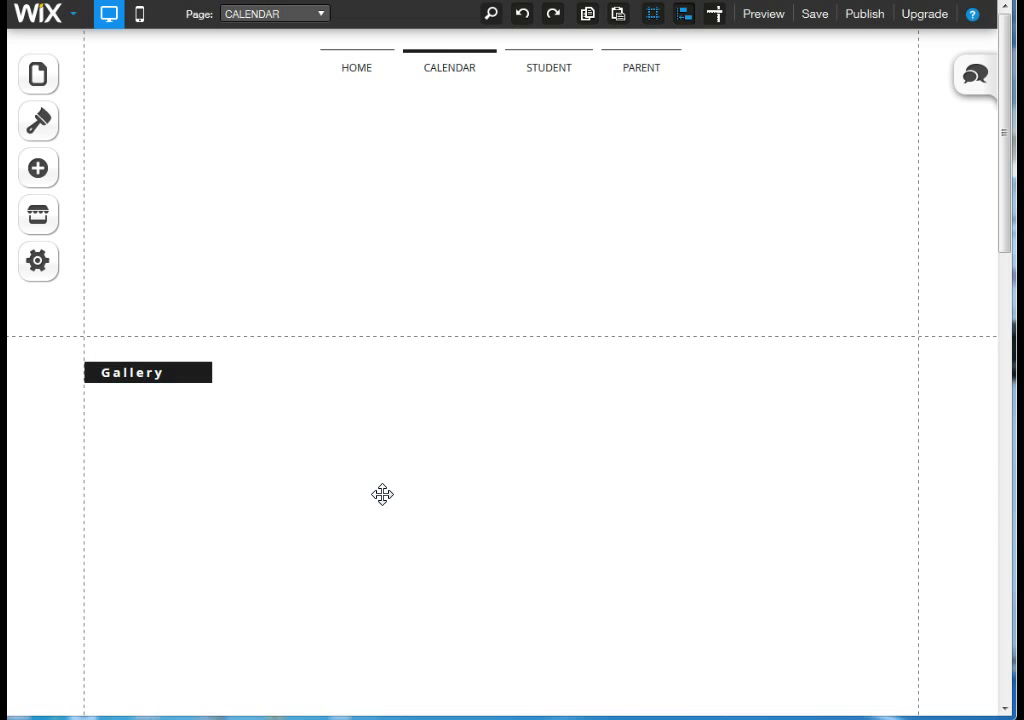
click(208, 371)
key(Delete)
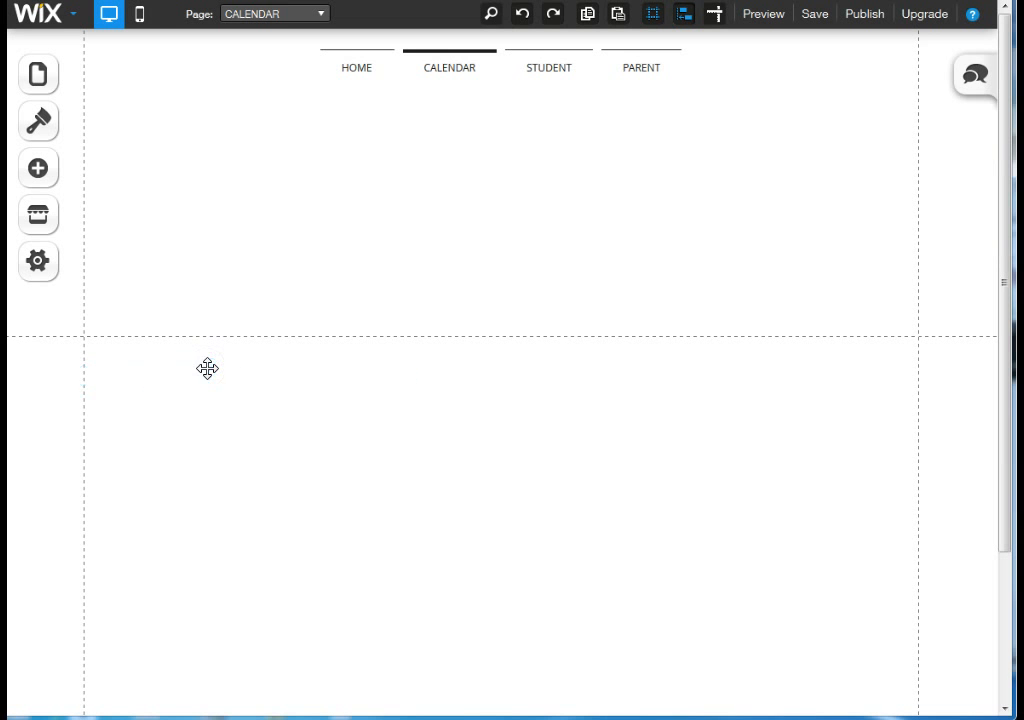
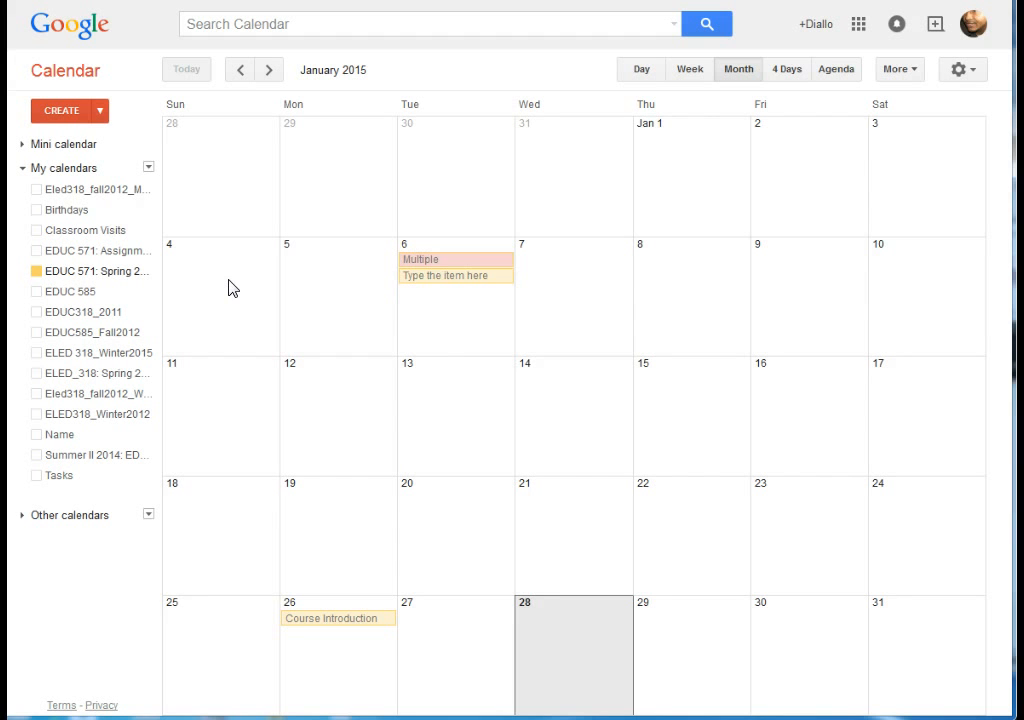
In Google Calendar, create an event named "Select the Day" on Wednesday, January 7 in the EDUC 571: Spring 2015 calendar.
click(571, 284)
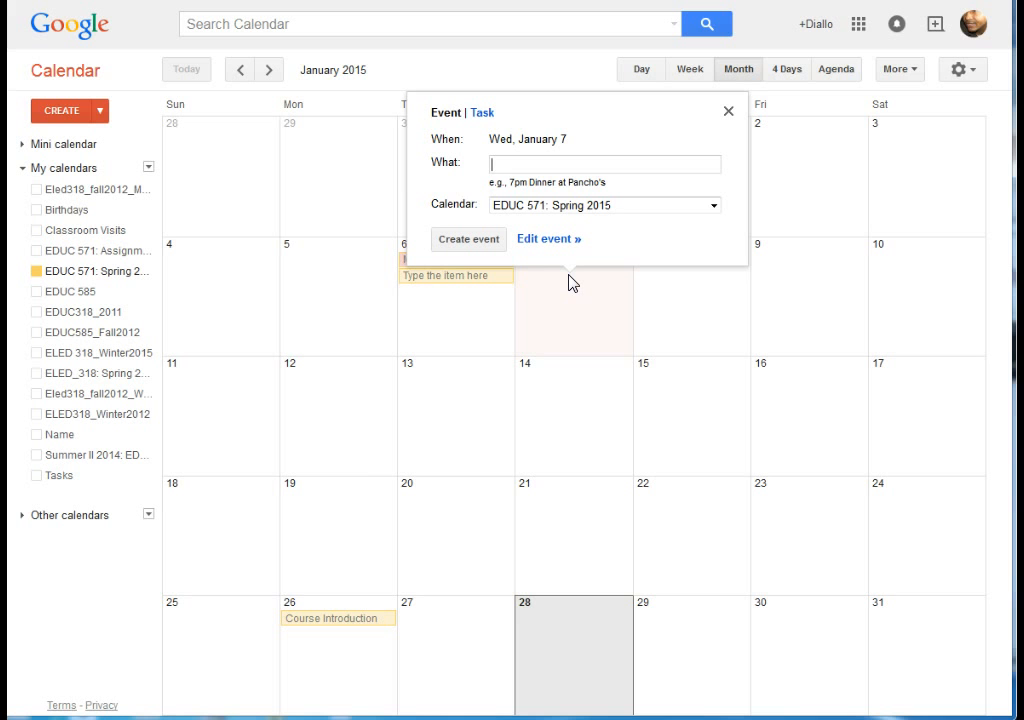
text(Select the Day)
click(470, 239)
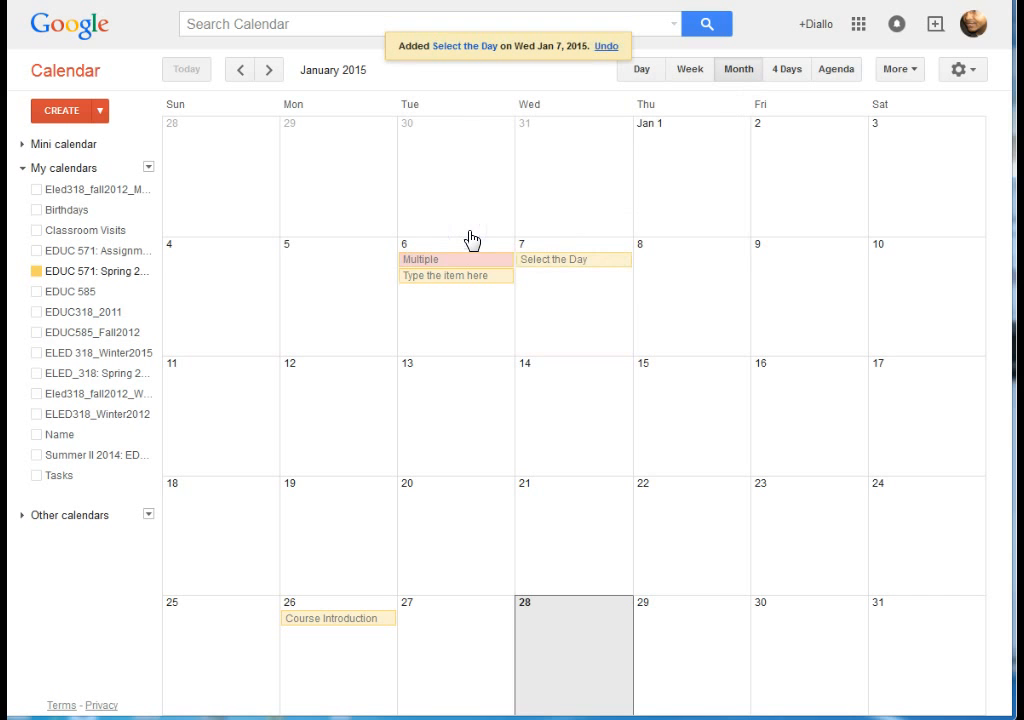
Create a second event named "Another event" on January 7 in the EDUC 571: Spring 2015 calendar.
click(564, 314)
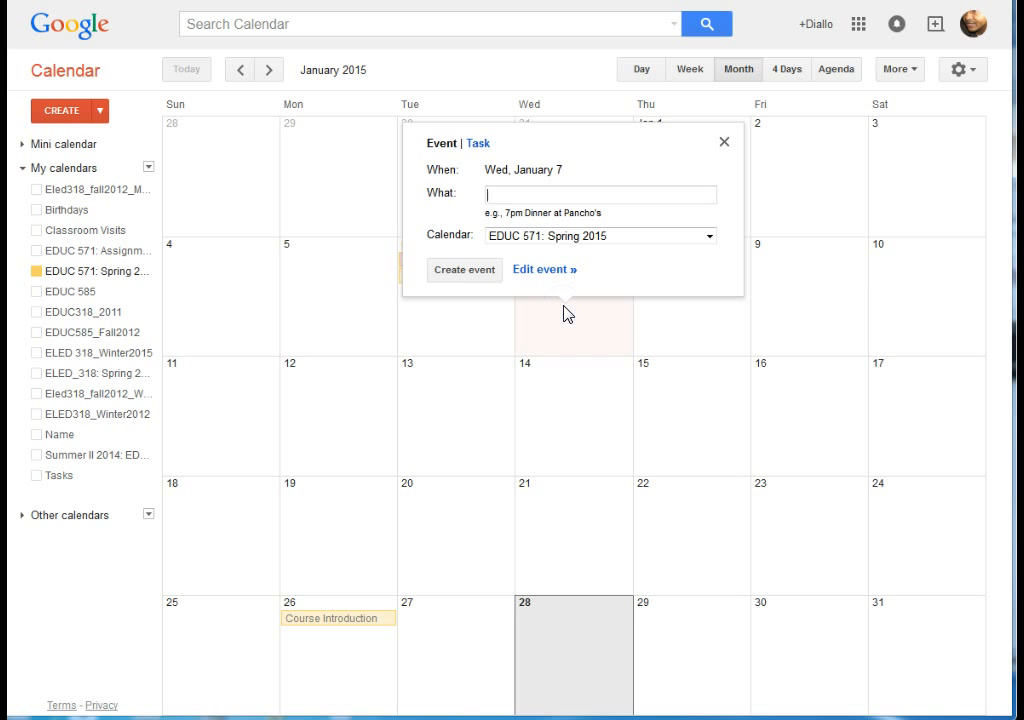
text(Anoht)
key(BackSpace)
text(ther event)
click(478, 272)
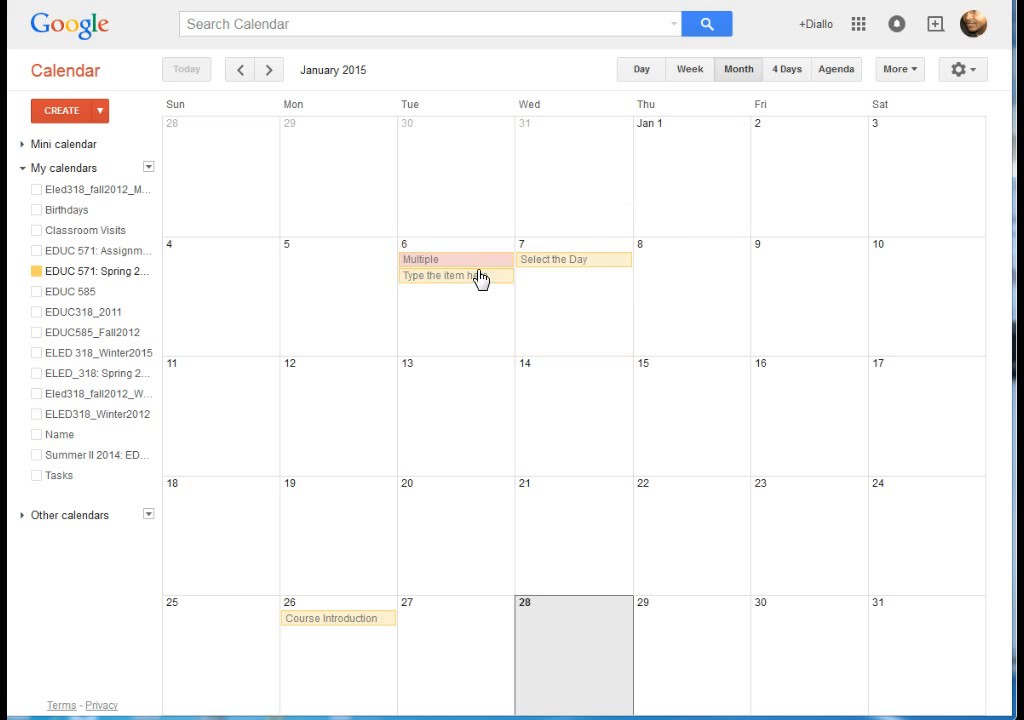
Change the color of the "Select the Day" event to green and save the event.
double_click(593, 277)
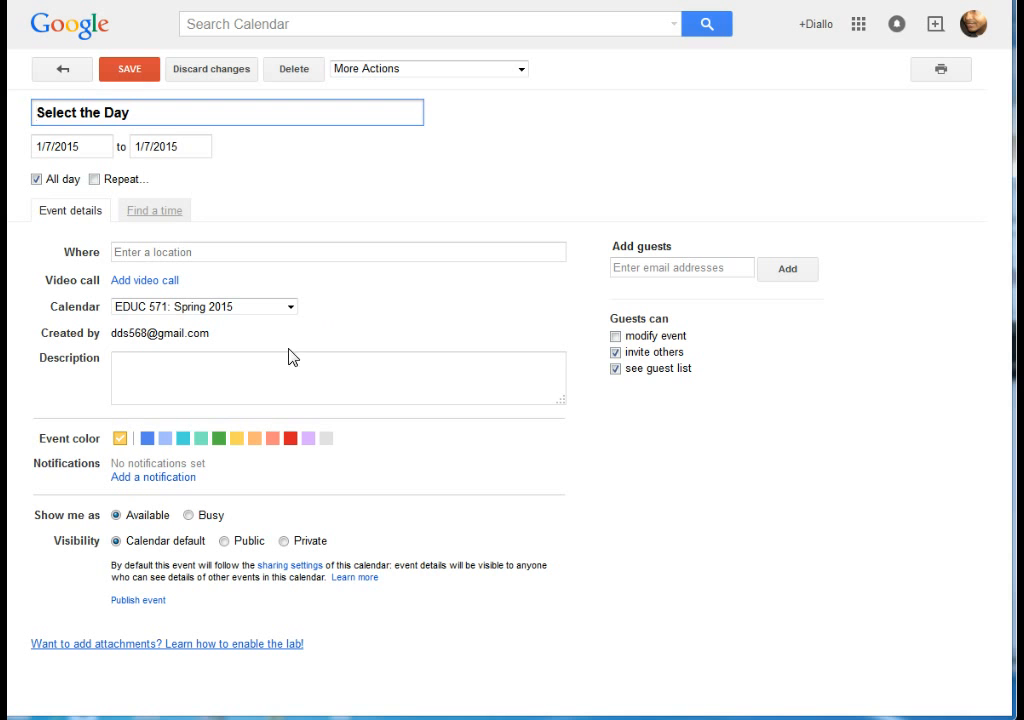
click(219, 439)
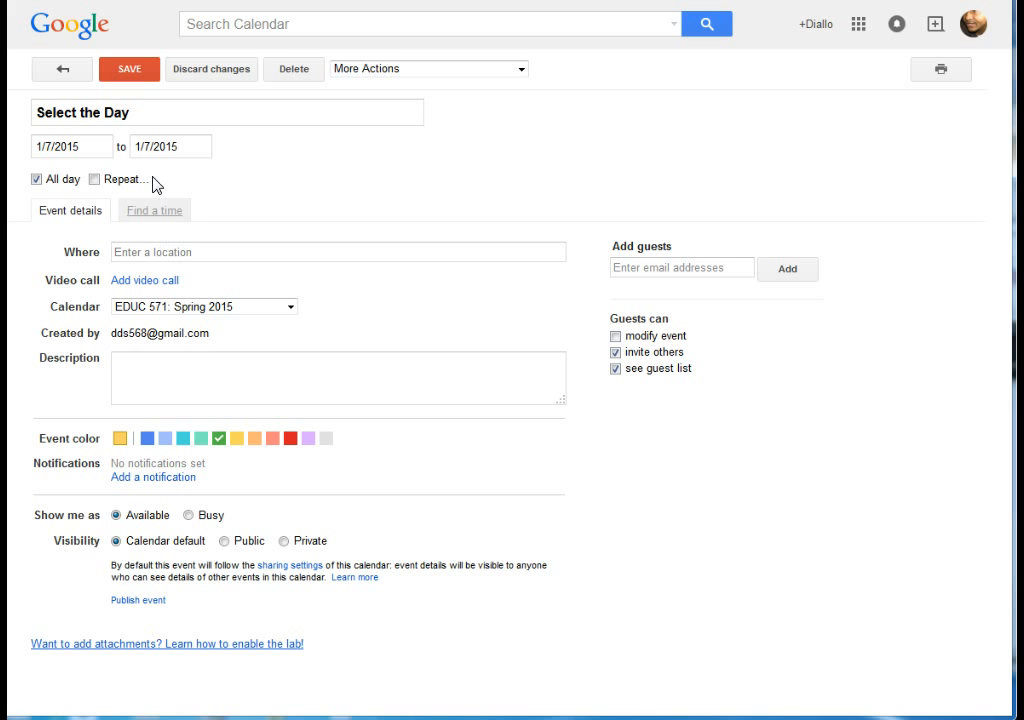
click(125, 80)
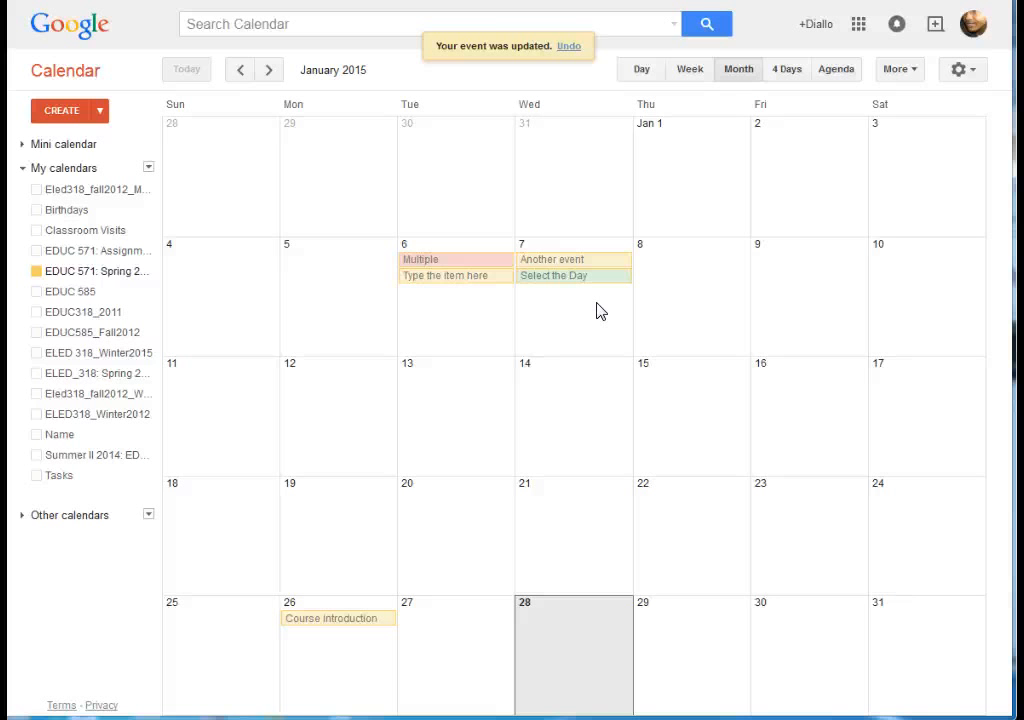
Open the settings of the EDUC 571: Spring 2015 calendar and copy its entire iframe embed code.
mouse_move(142, 272)
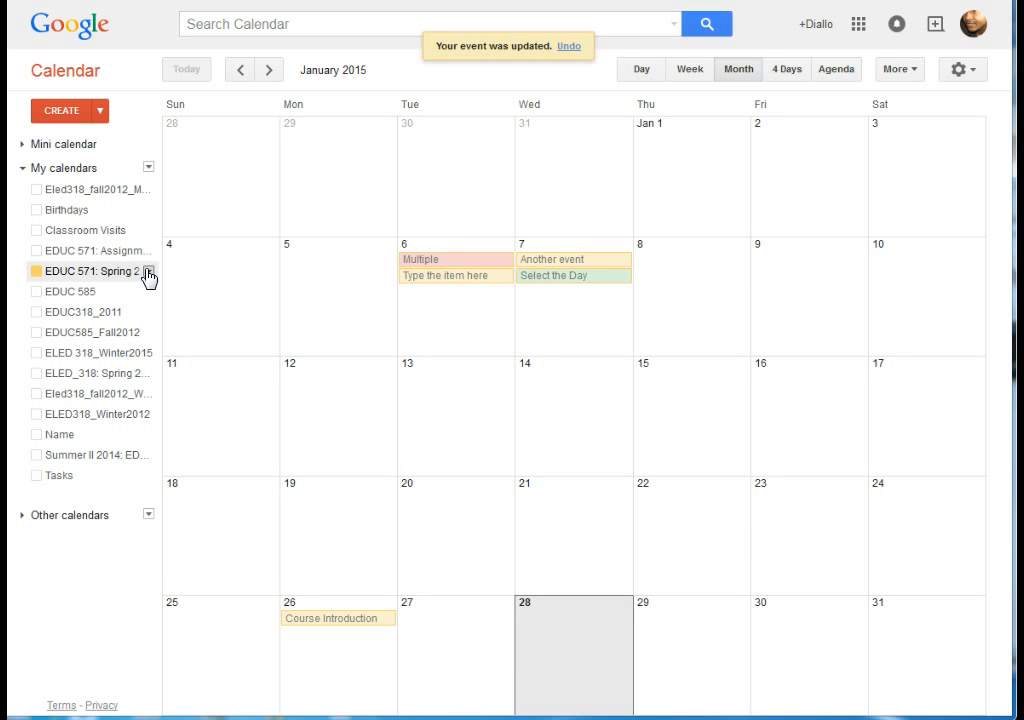
click(148, 272)
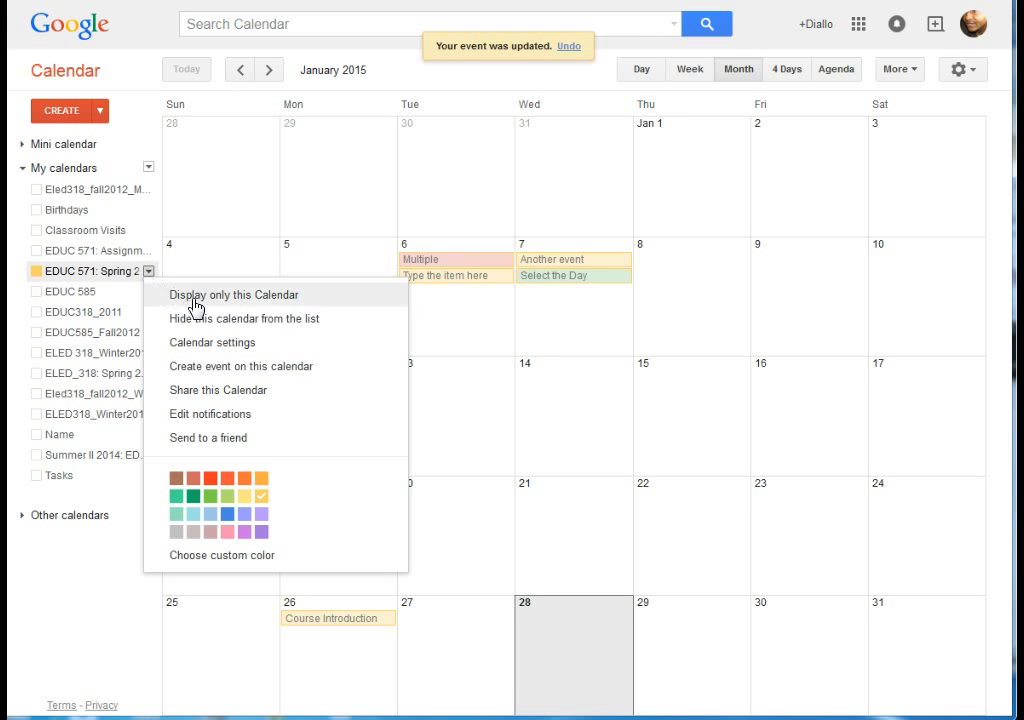
click(222, 345)
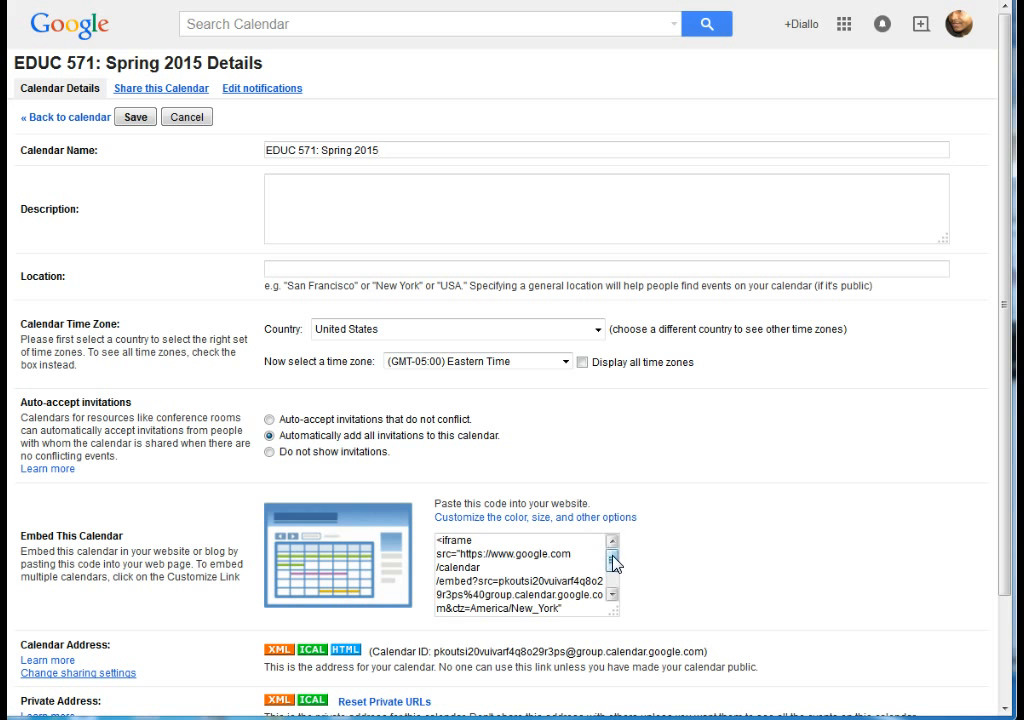
drag(613, 558, 738, 674)
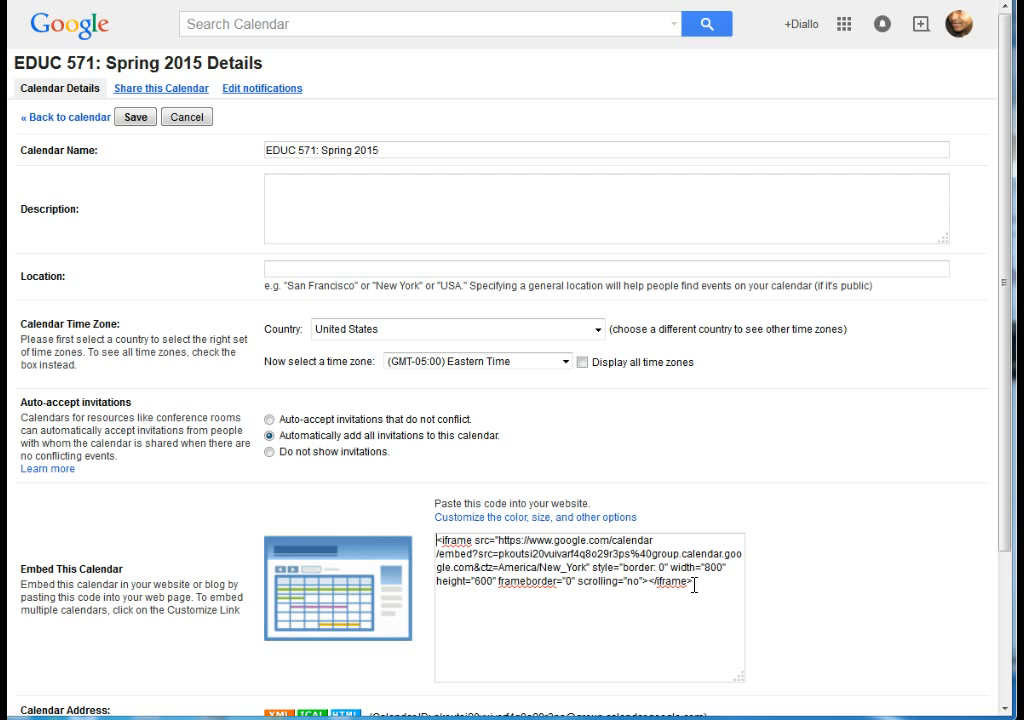
drag(695, 585, 436, 543)
key(ctrl+c)
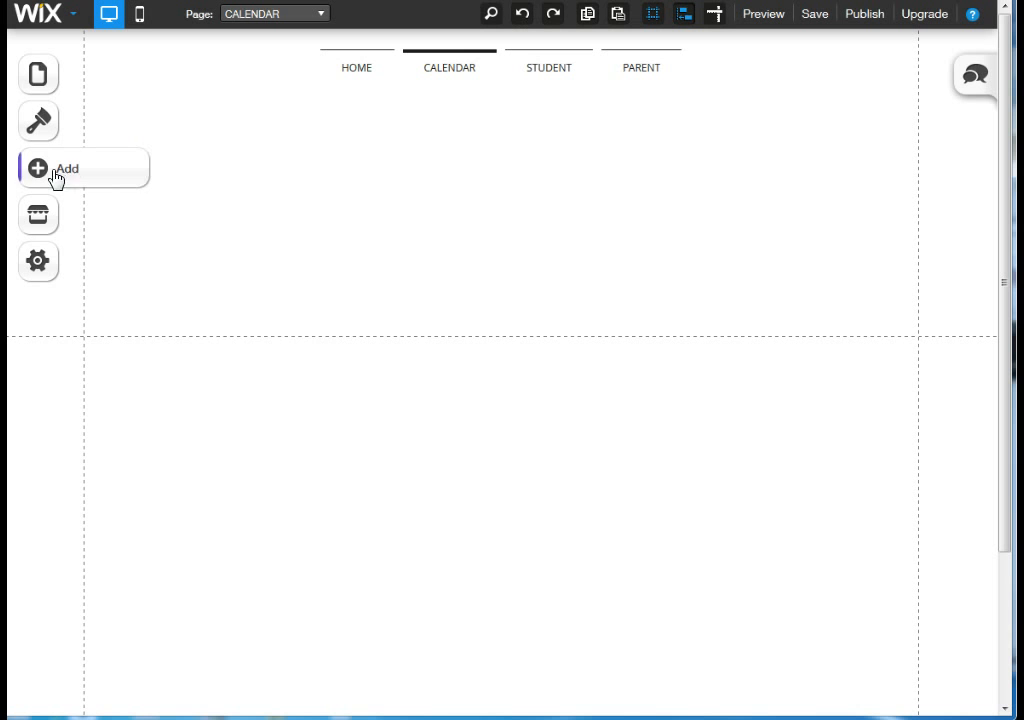
Switch to the Wix editor and add an HTML app element to the Calendar page.
click(38, 170)
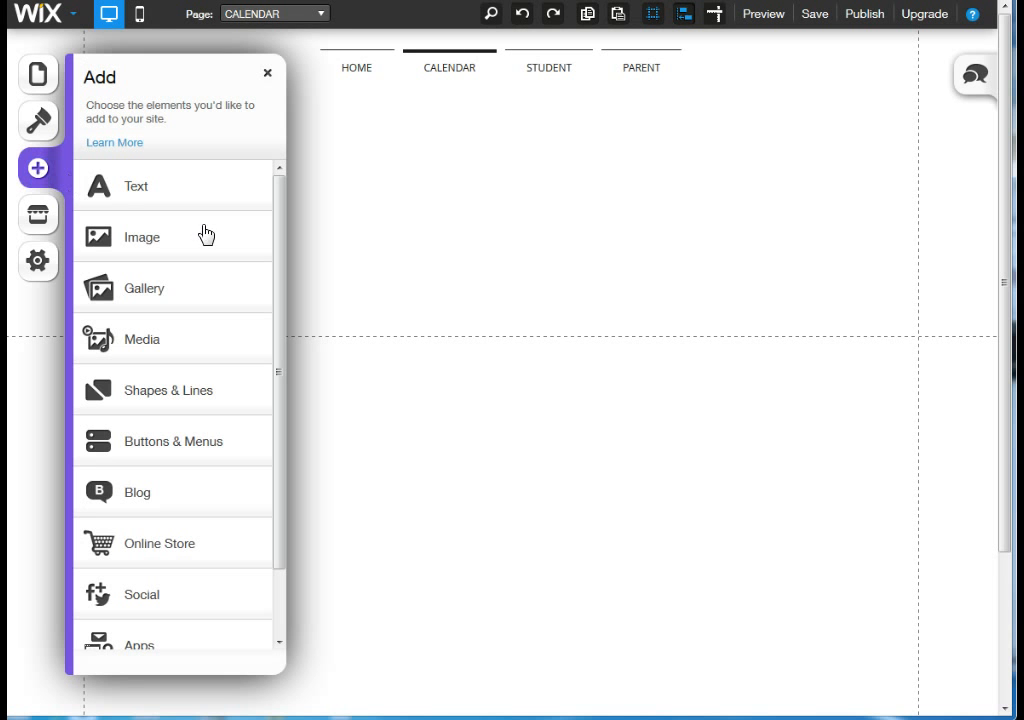
drag(281, 281, 281, 393)
click(141, 578)
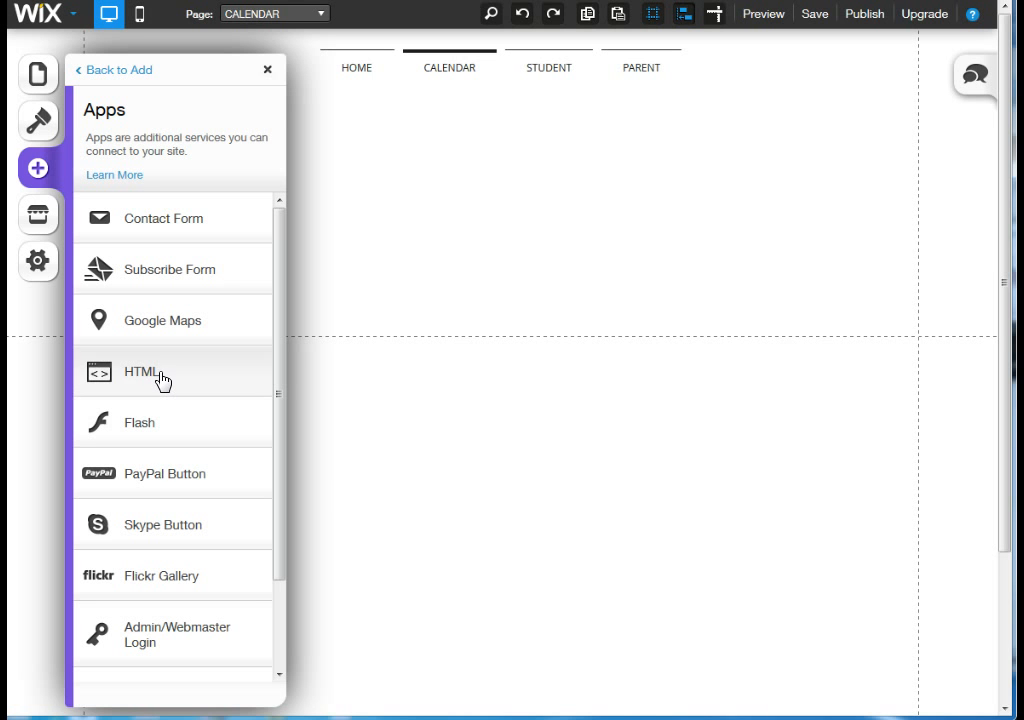
click(161, 379)
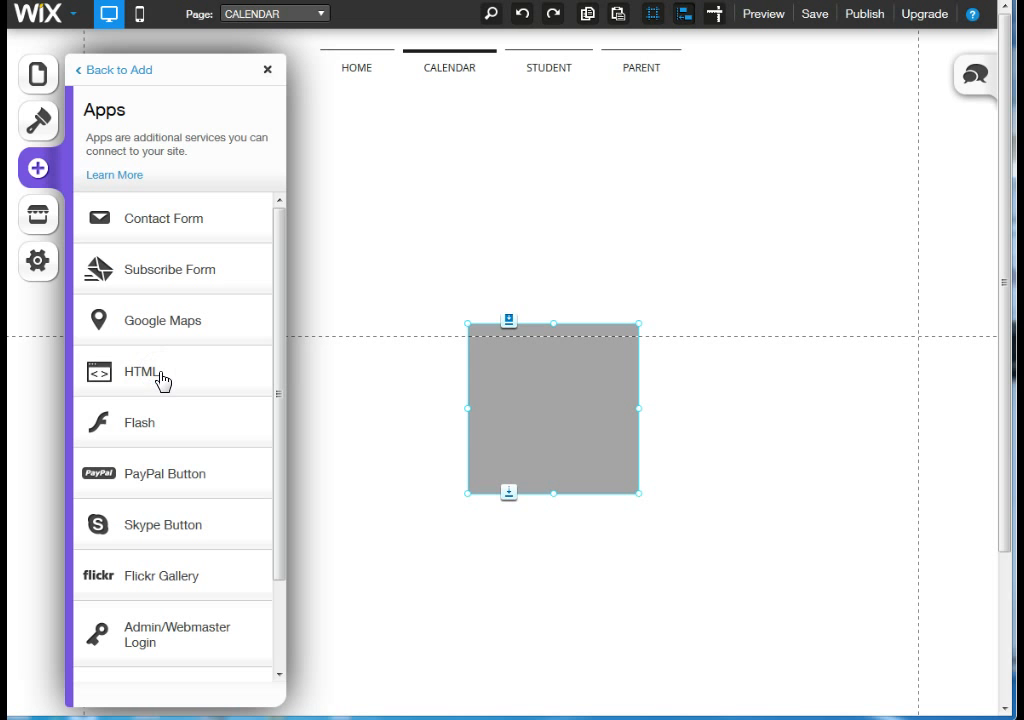
Set the HTML element's mode to HTML code, paste the copied Google Calendar iframe code and update it.
double_click(536, 401)
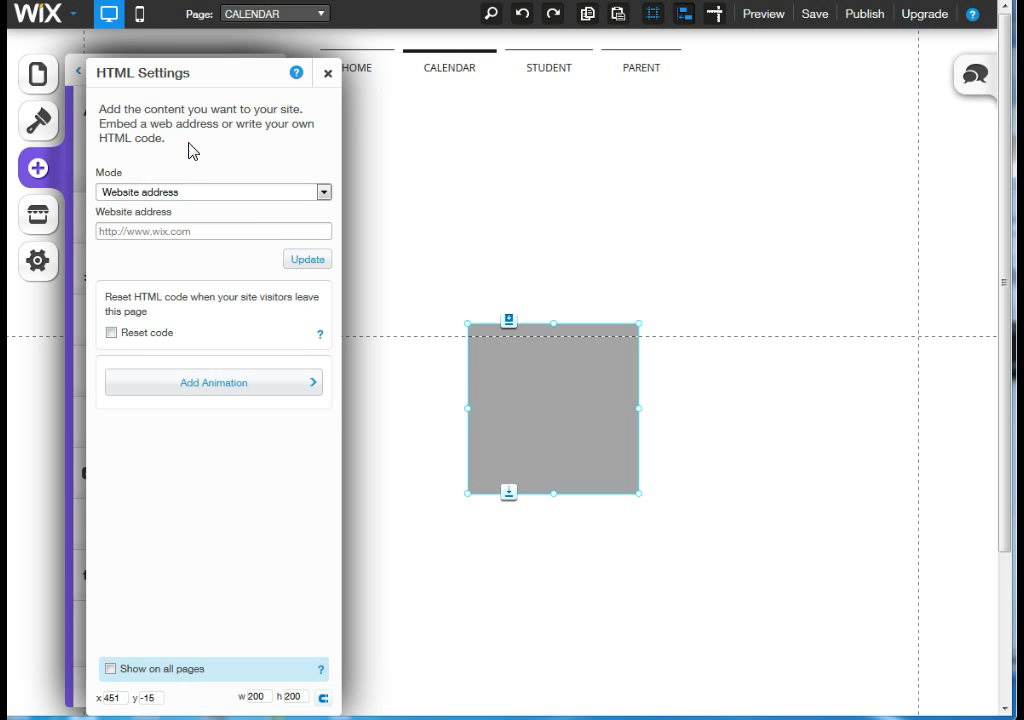
click(322, 194)
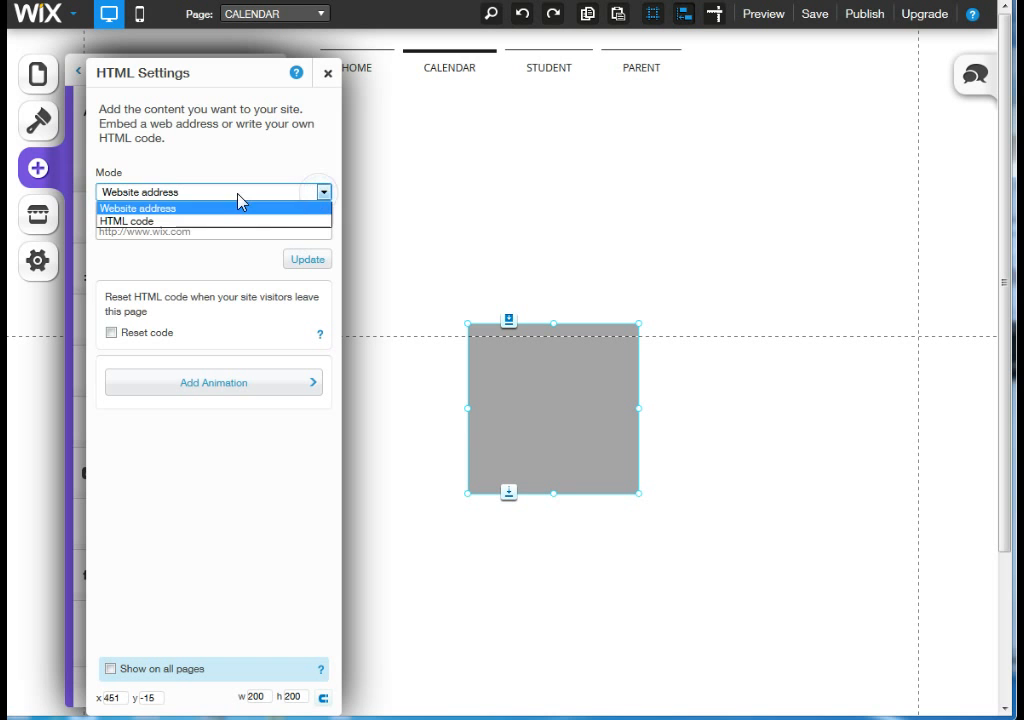
click(130, 221)
click(153, 300)
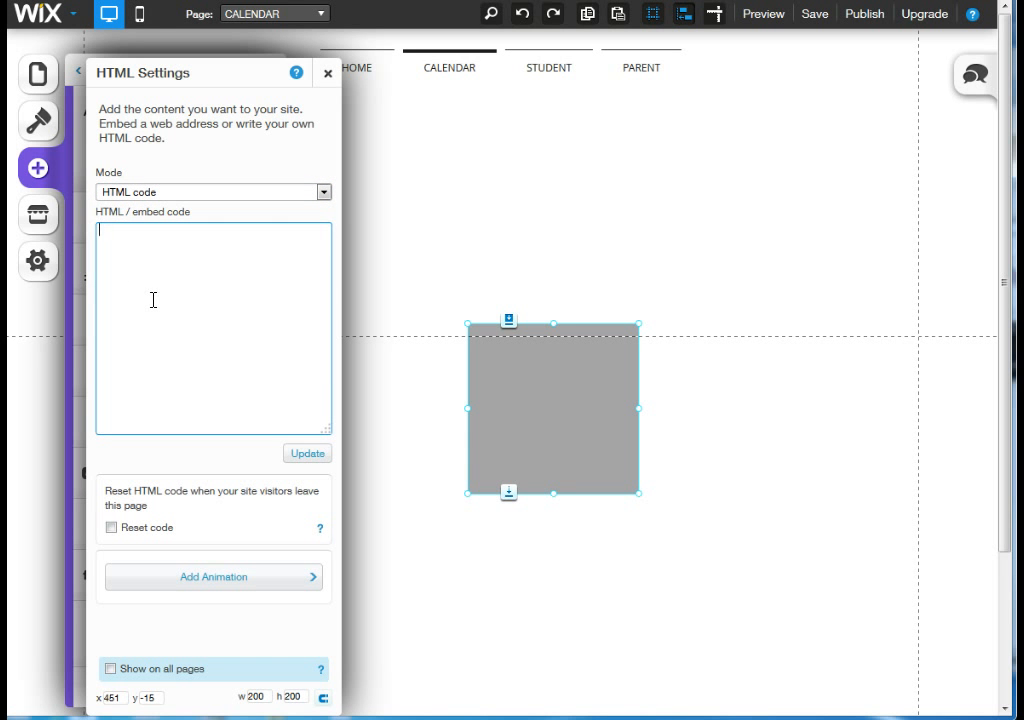
key(ctrl+v)
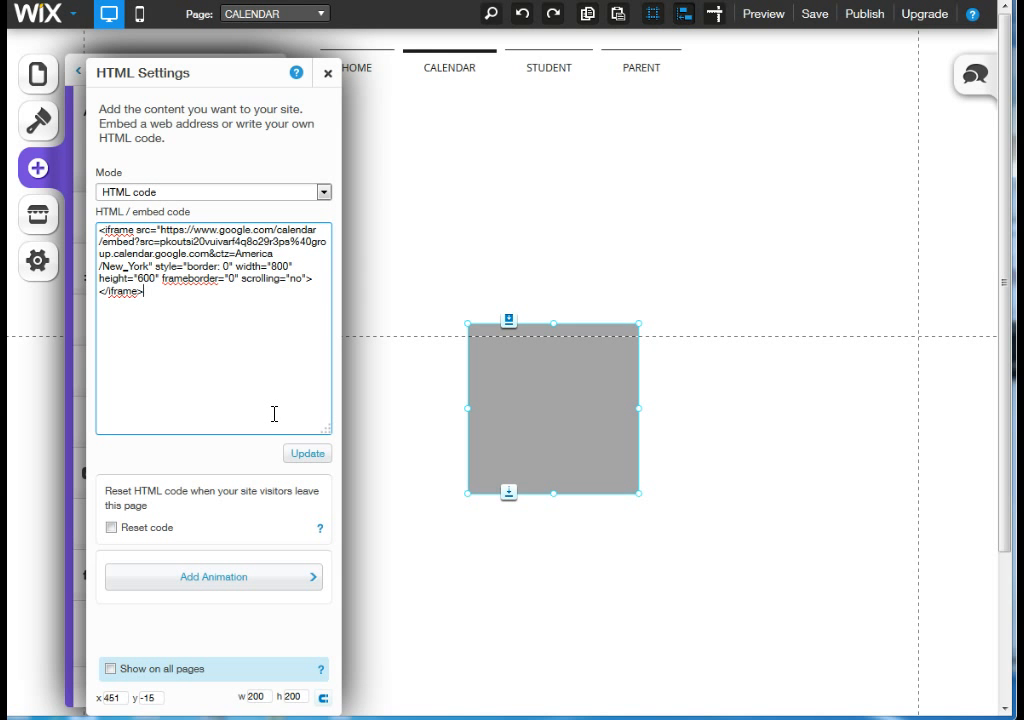
click(307, 455)
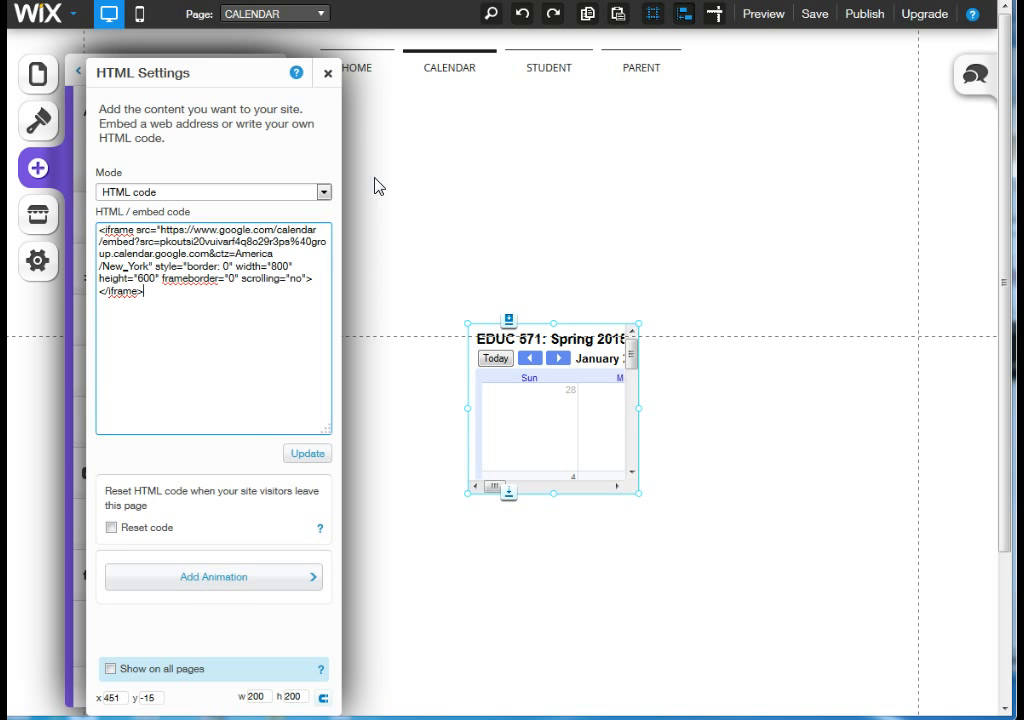
click(322, 76)
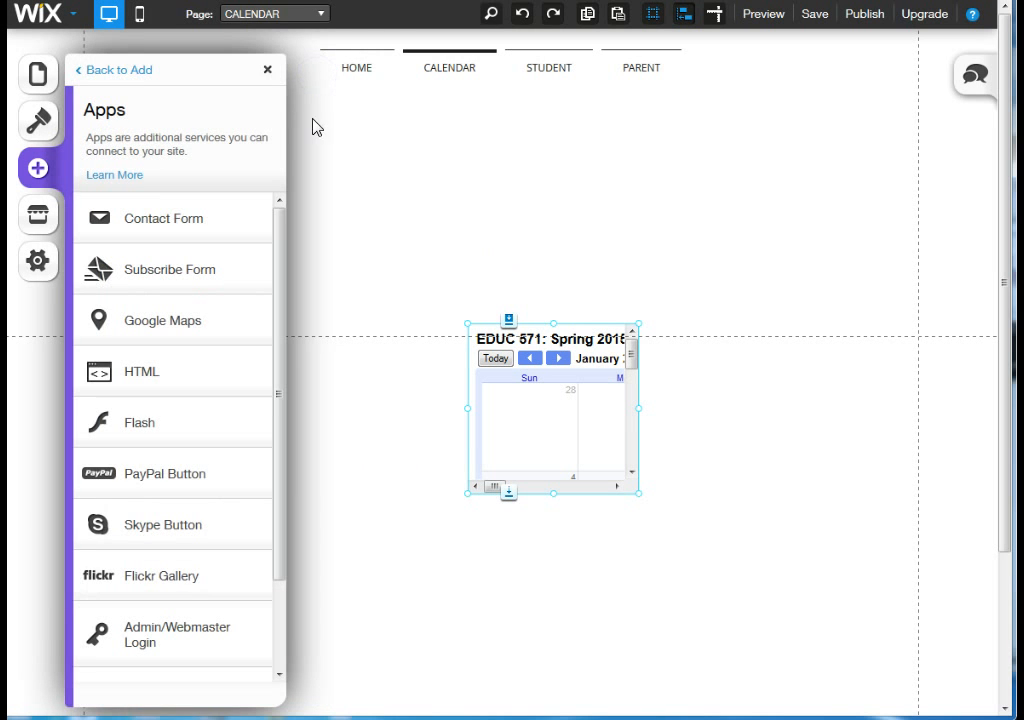
click(267, 70)
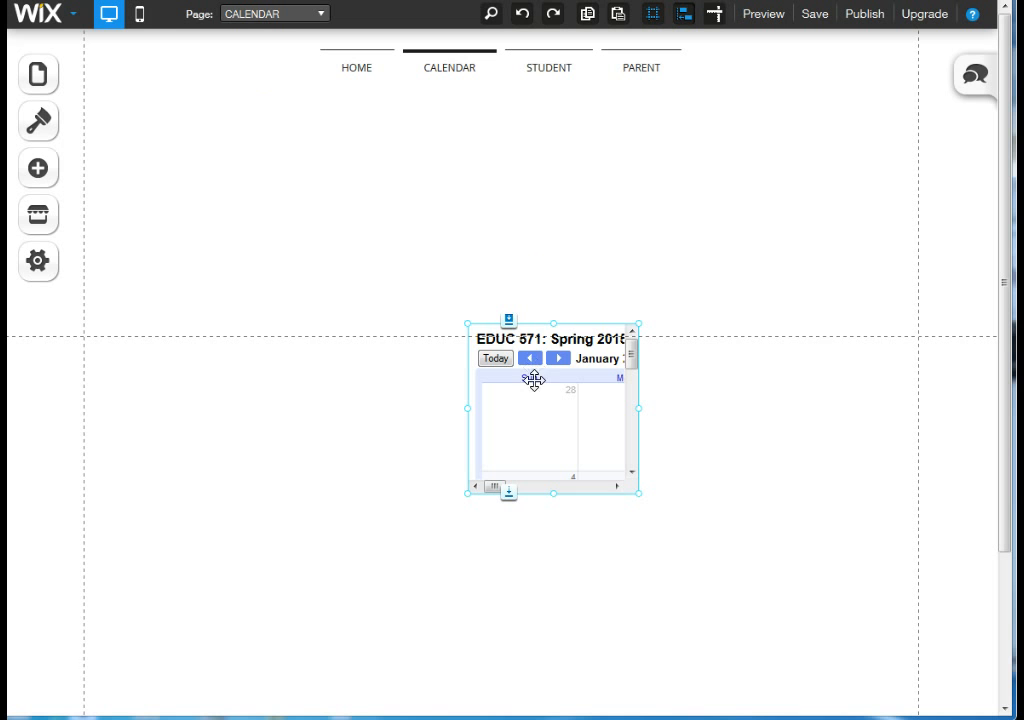
Move the embedded calendar just below the navigation menu and enlarge it to about 870 by 635 pixels so the whole month fits.
drag(530, 338, 220, 139)
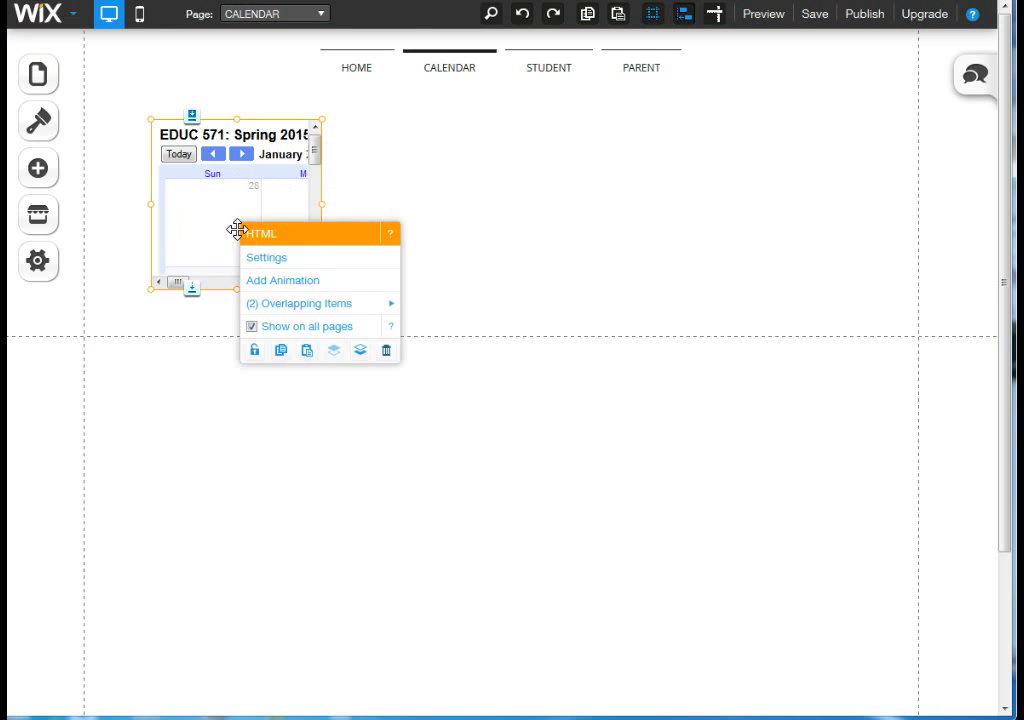
click(213, 306)
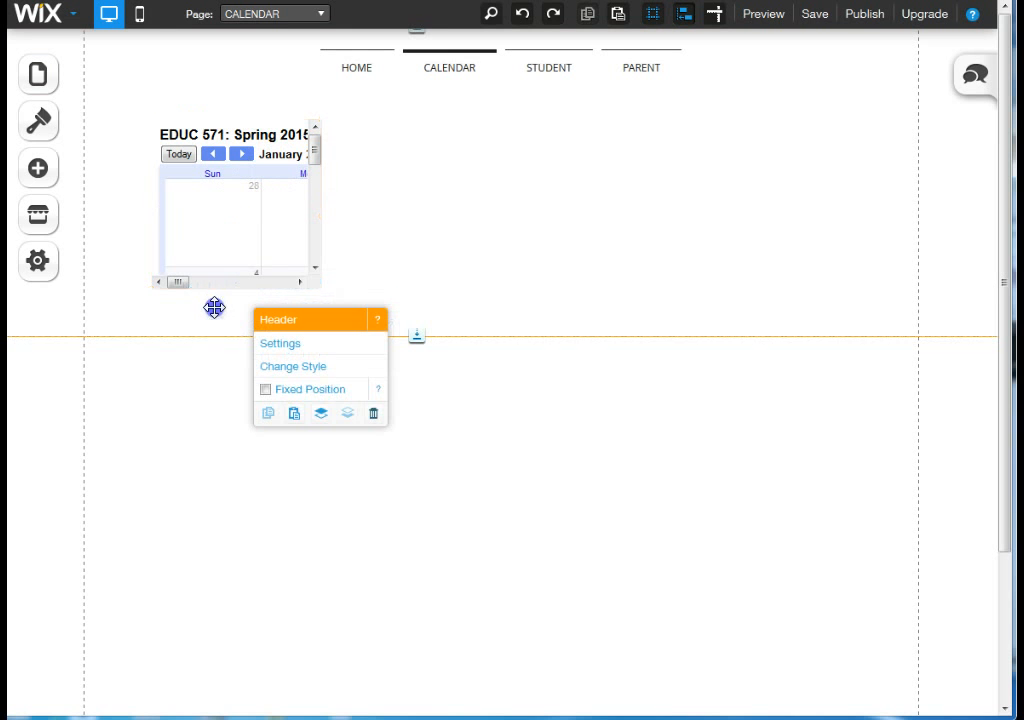
click(299, 258)
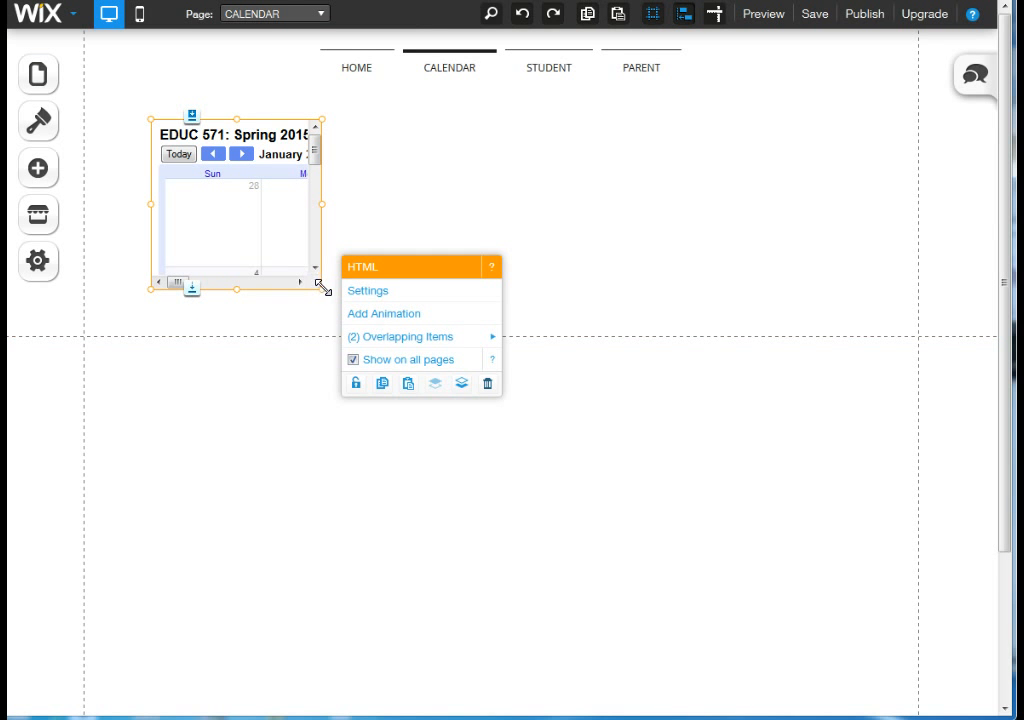
drag(322, 288, 891, 656)
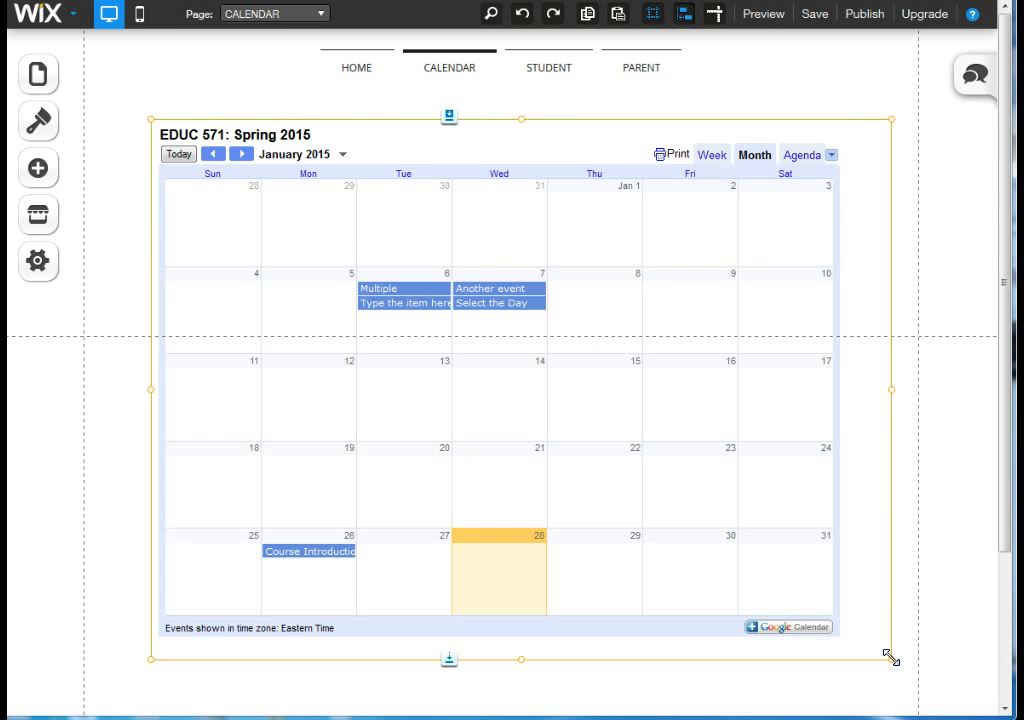
right_click(400, 345)
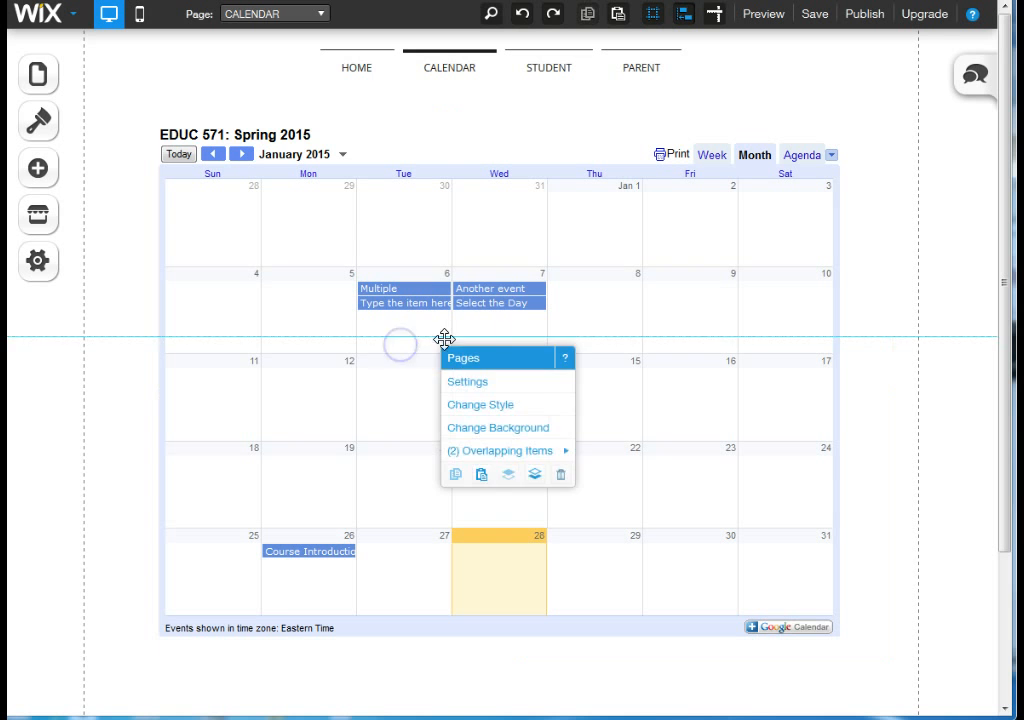
right_click(514, 278)
right_click(500, 287)
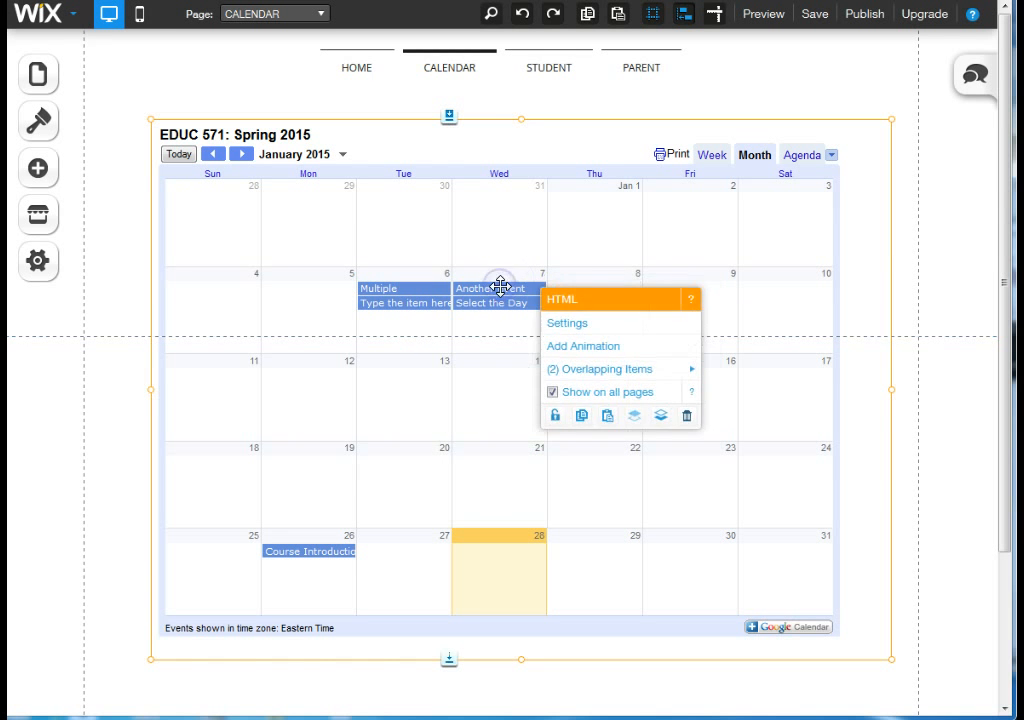
click(484, 310)
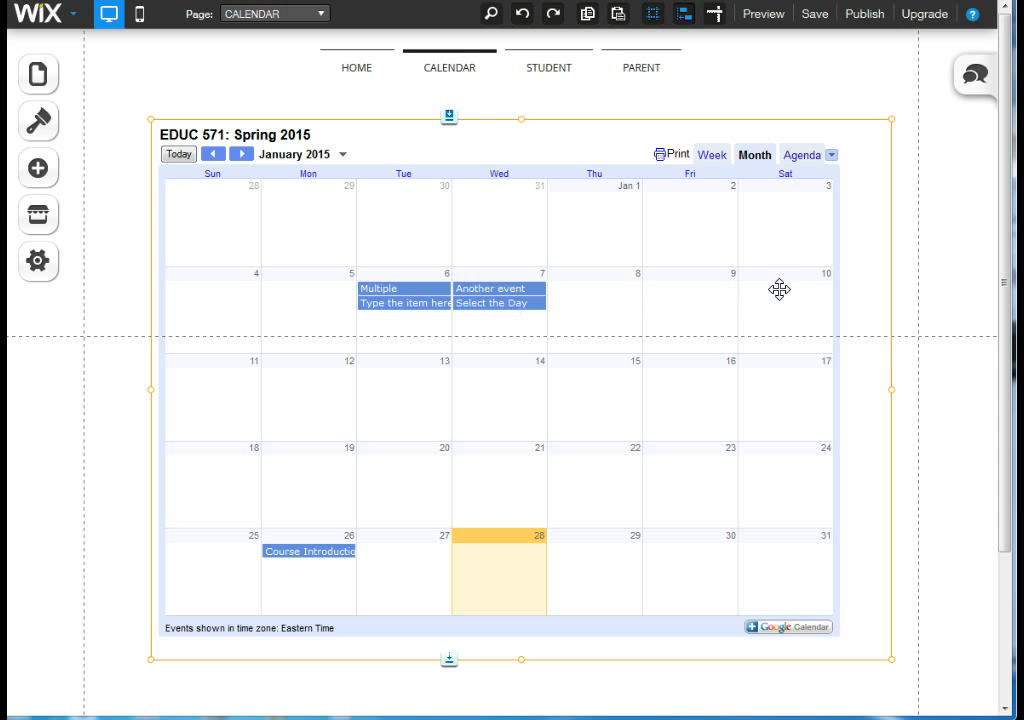
click(770, 91)
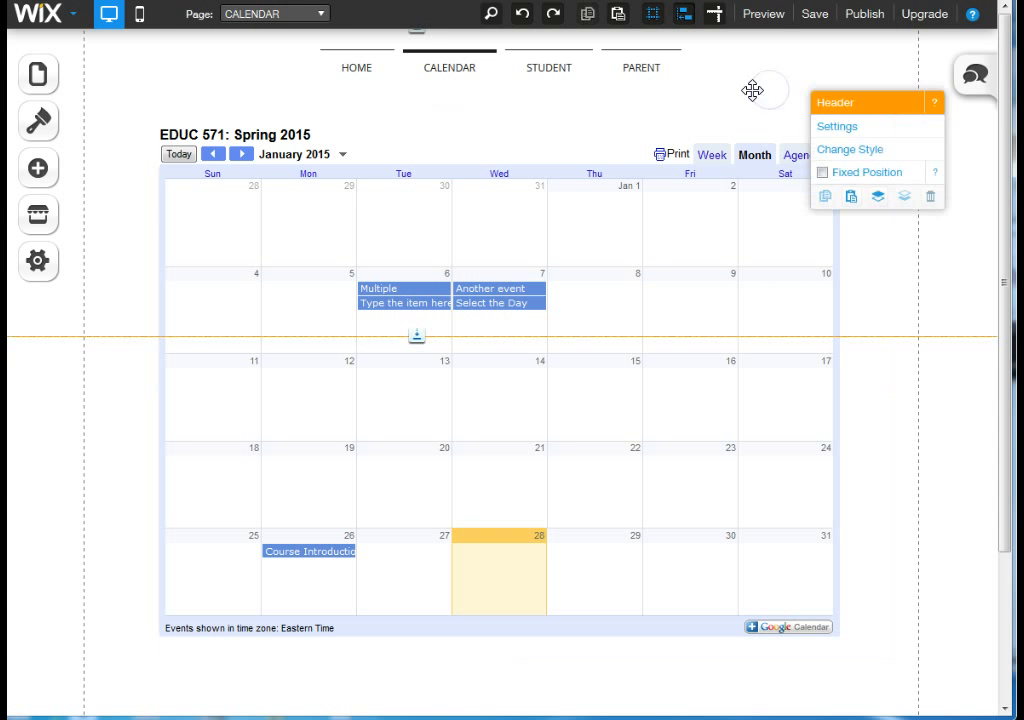
click(629, 107)
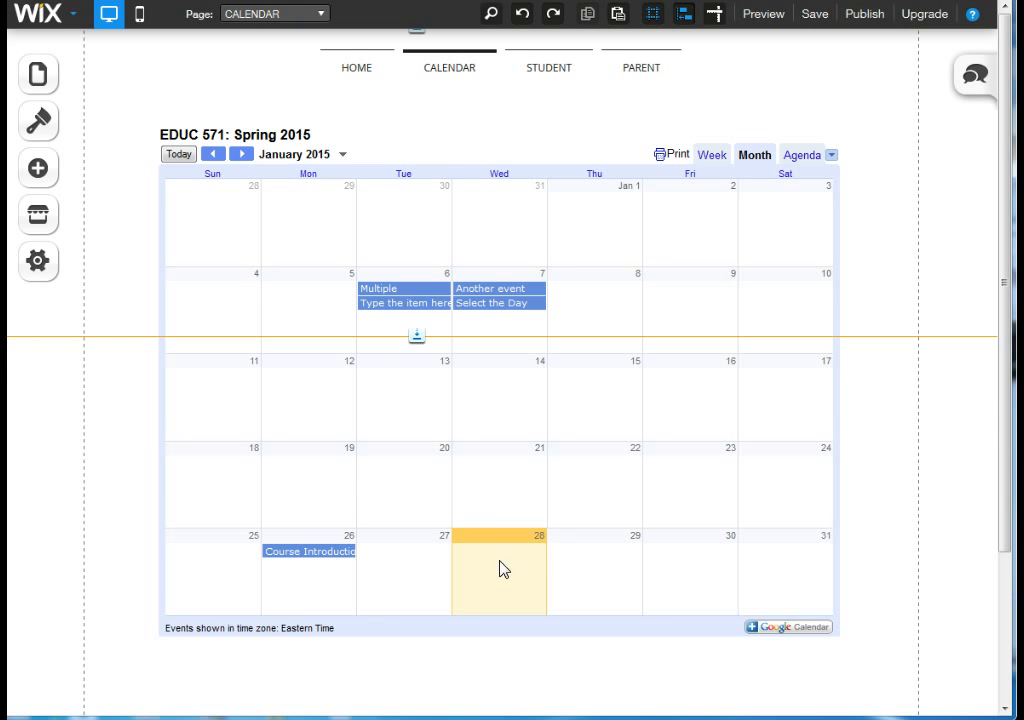
click(242, 154)
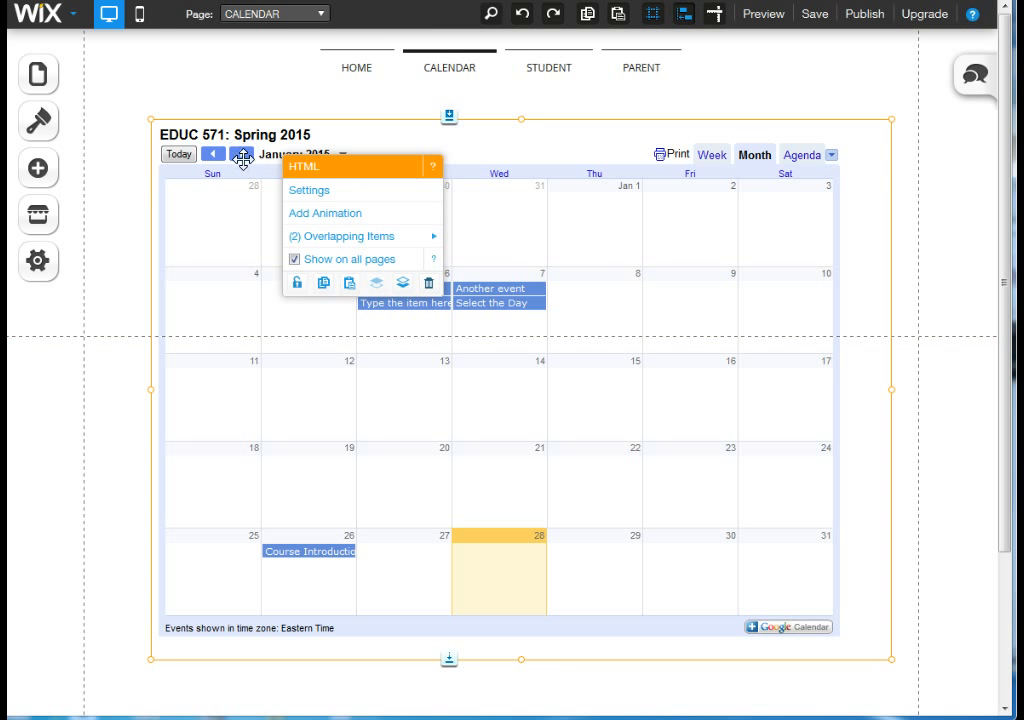
click(457, 150)
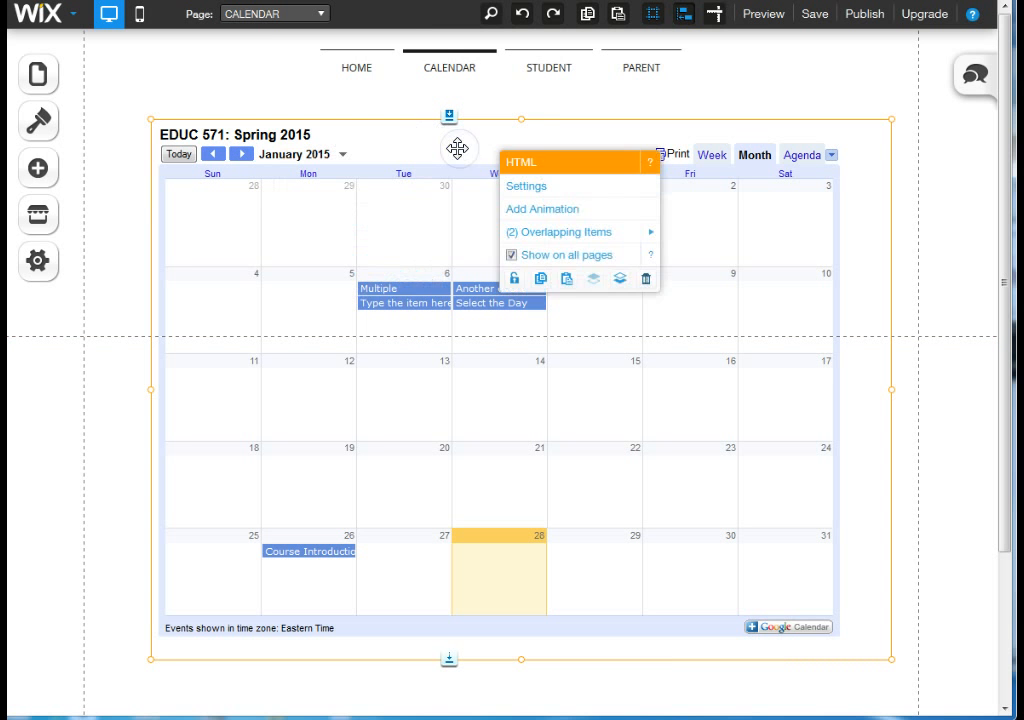
Deselect the embedded calendar and save the website draft.
click(386, 101)
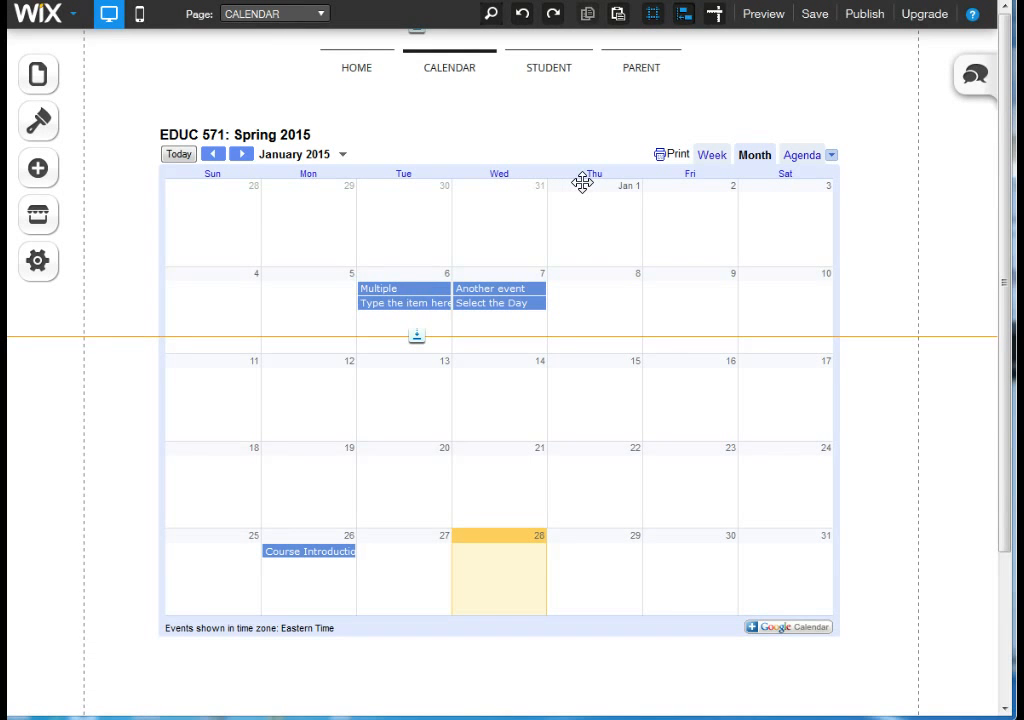
click(811, 15)
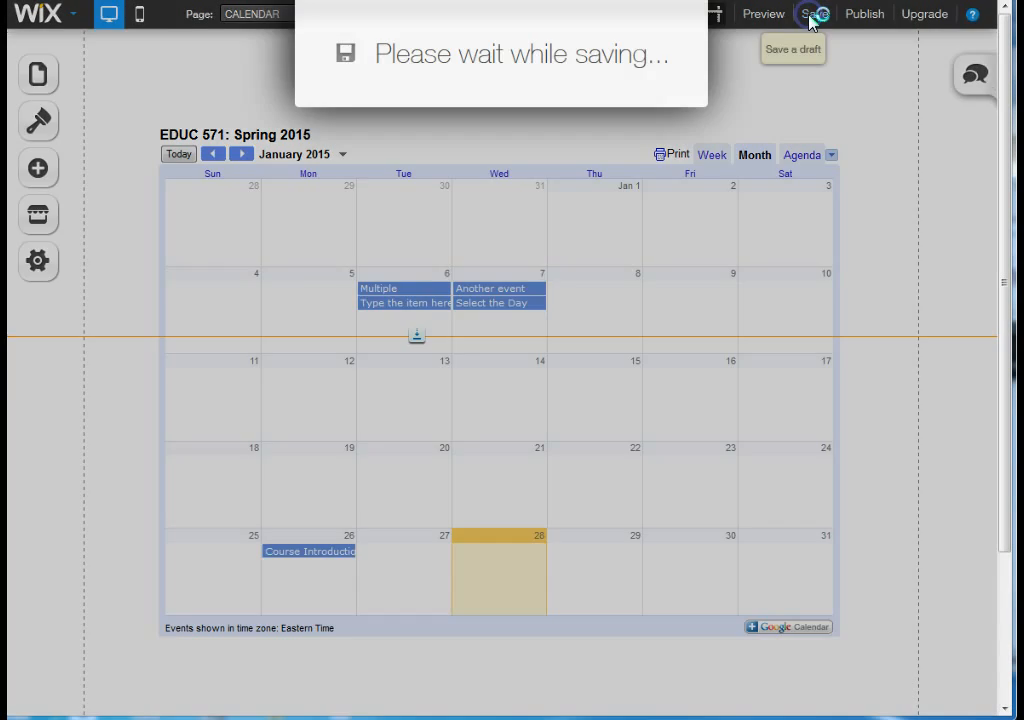
click(693, 419)
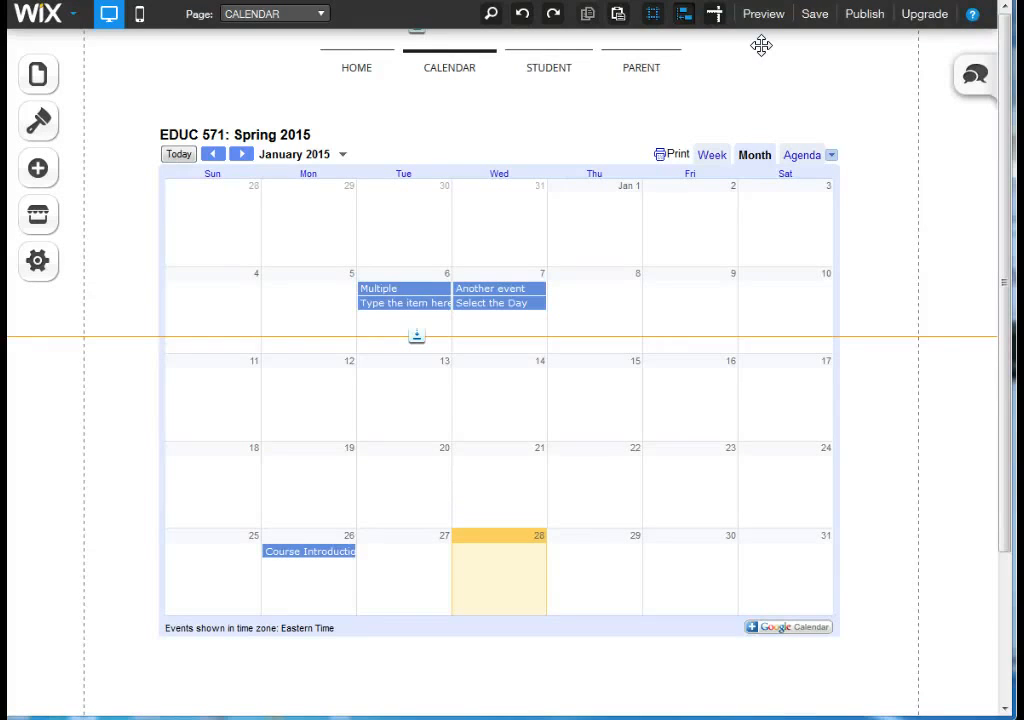
Switch to Google Calendar and save the EDUC 571: Spring 2015 calendar's sharing settings with Make this calendar public enabled.
key(ctrl+Tab)
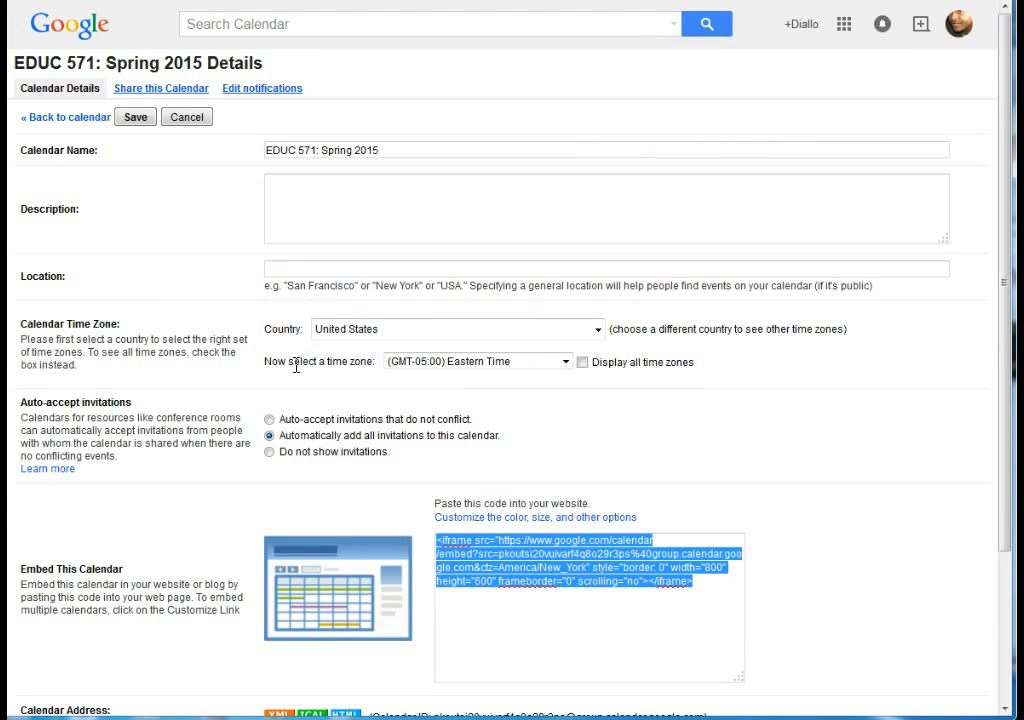
scroll(300, 365, down, 1)
scroll(296, 367, down, 1)
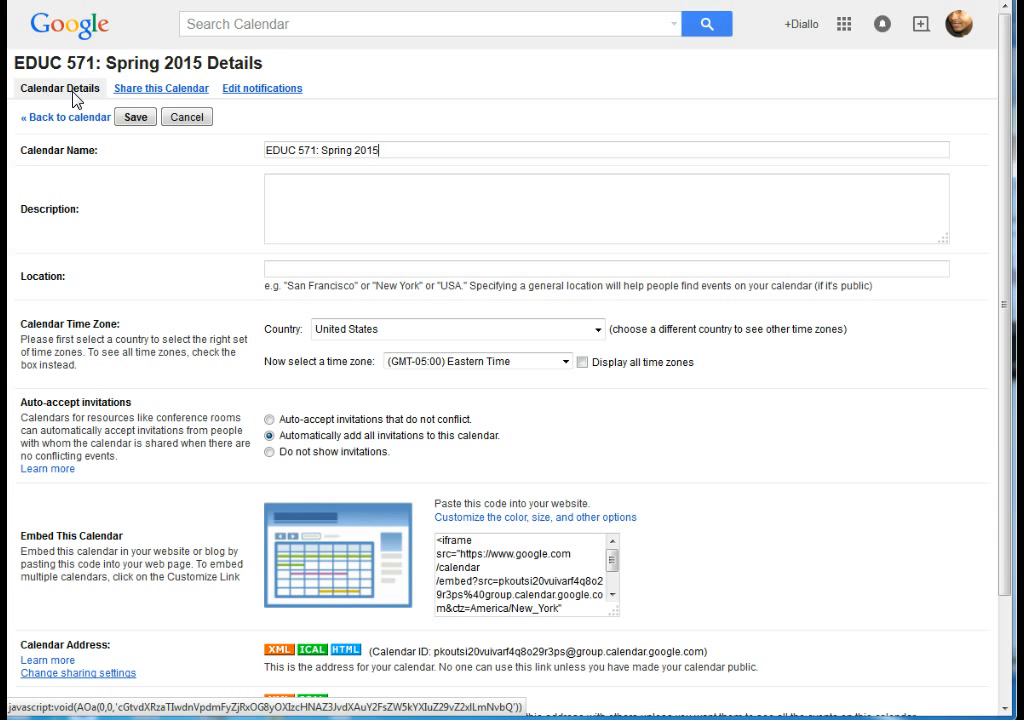
click(171, 92)
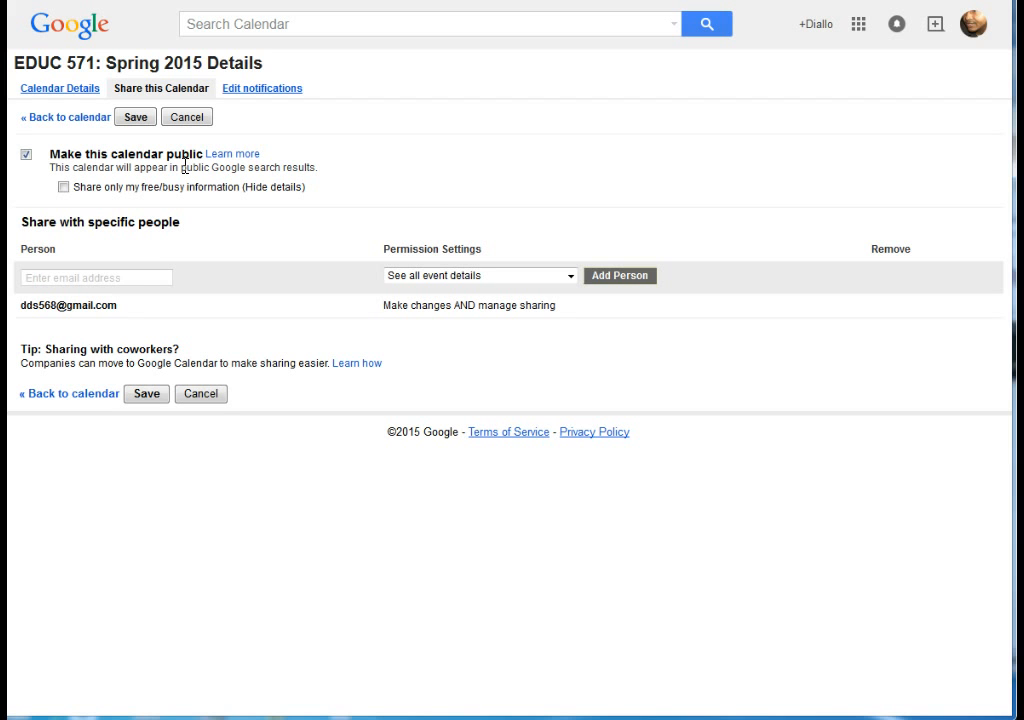
click(137, 119)
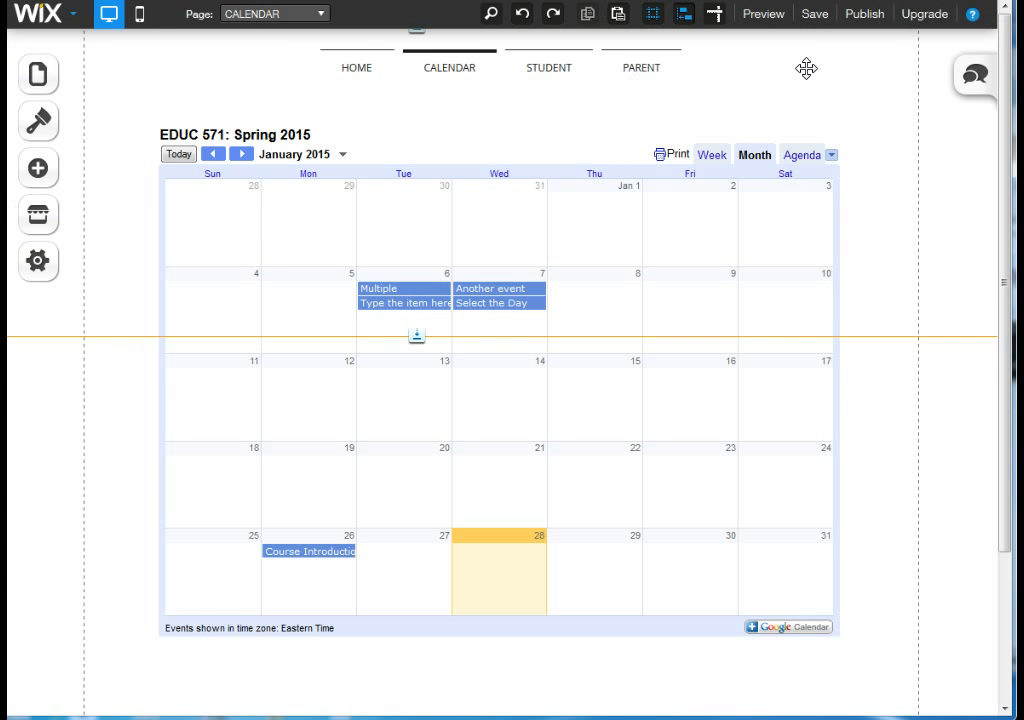
Publish the Wix site with search engine access and Mobile View enabled, highlight its address and dismiss the sharing offer.
click(862, 16)
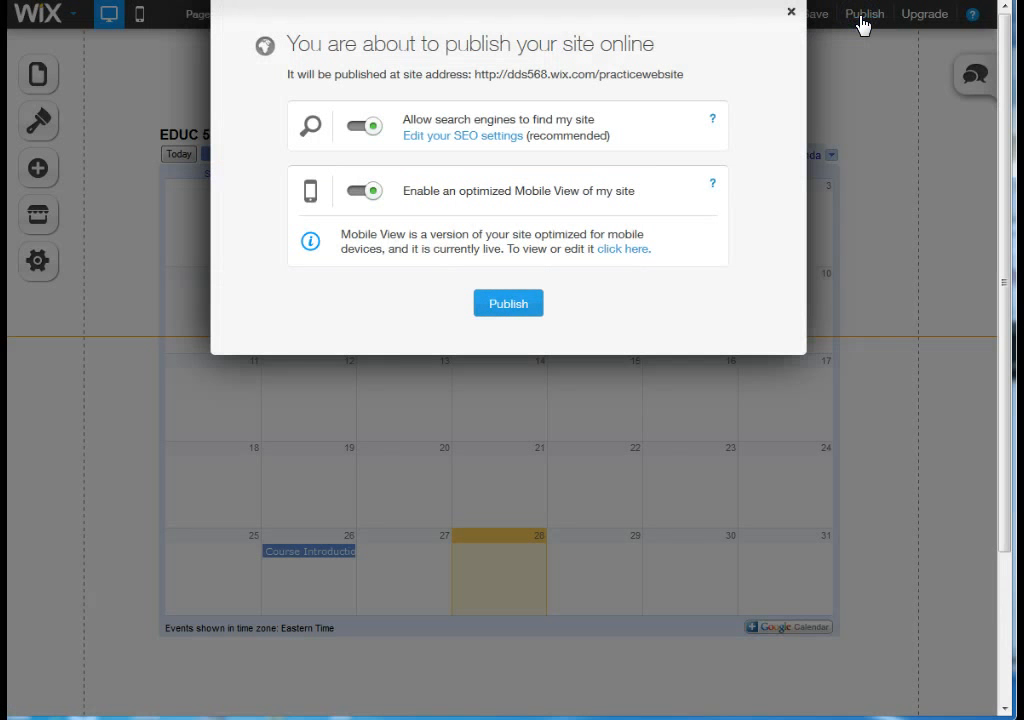
click(527, 305)
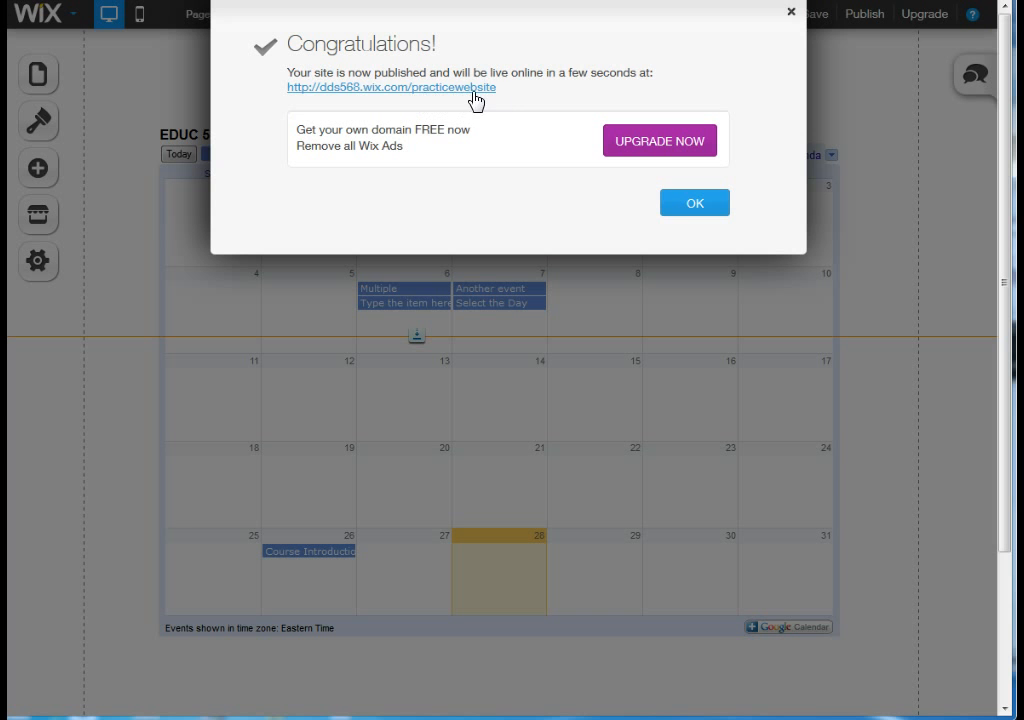
drag(505, 90, 285, 92)
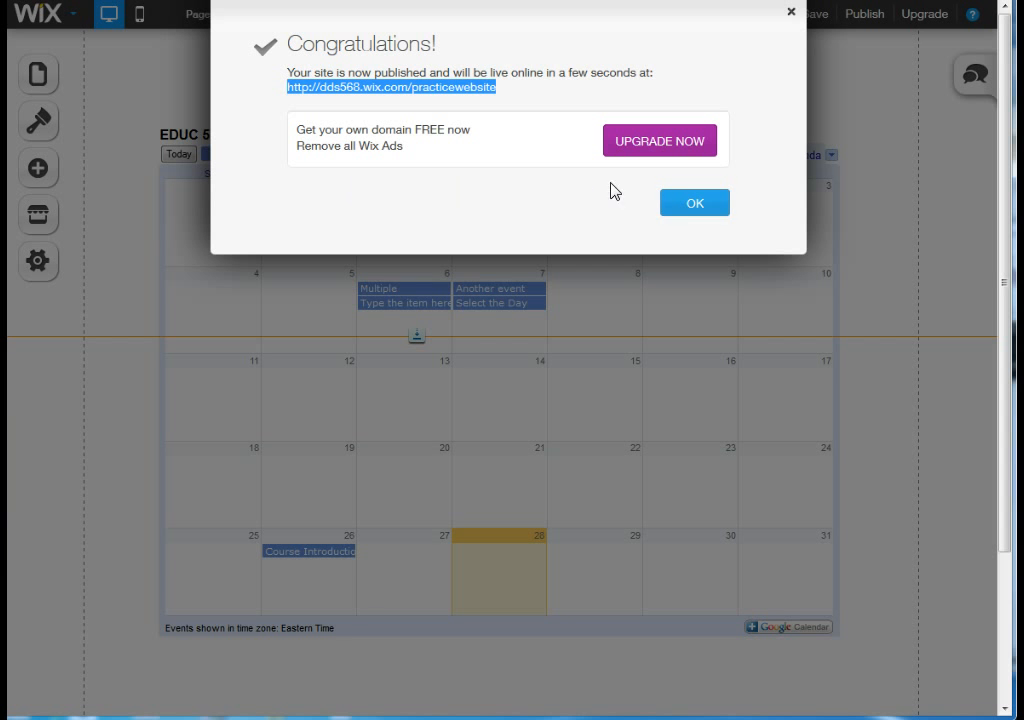
click(692, 201)
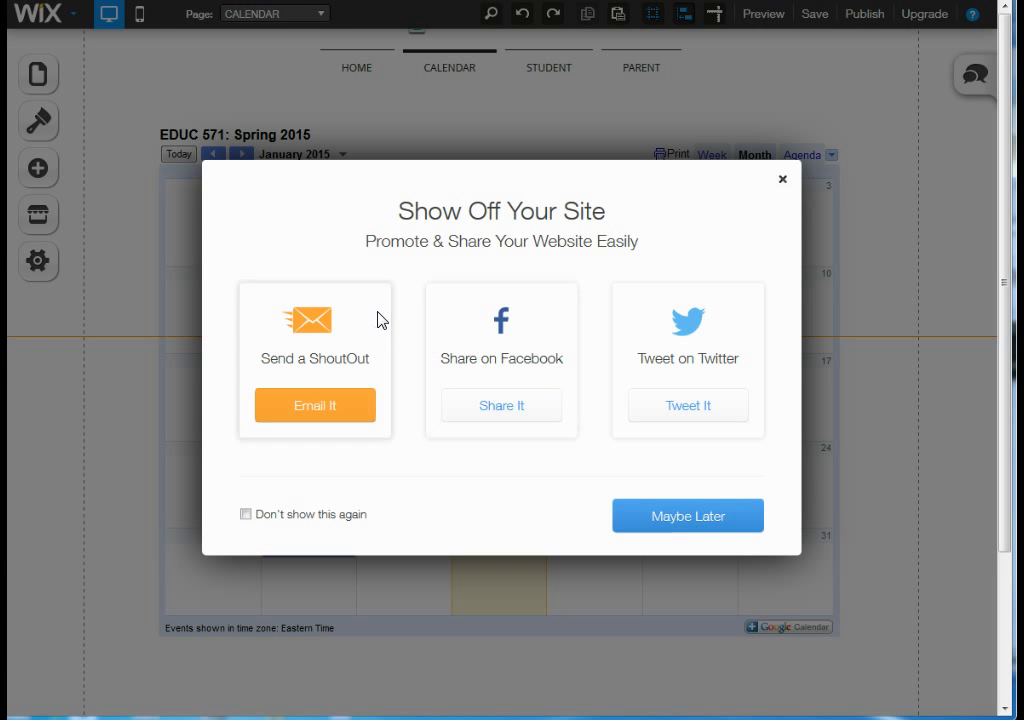
click(781, 181)
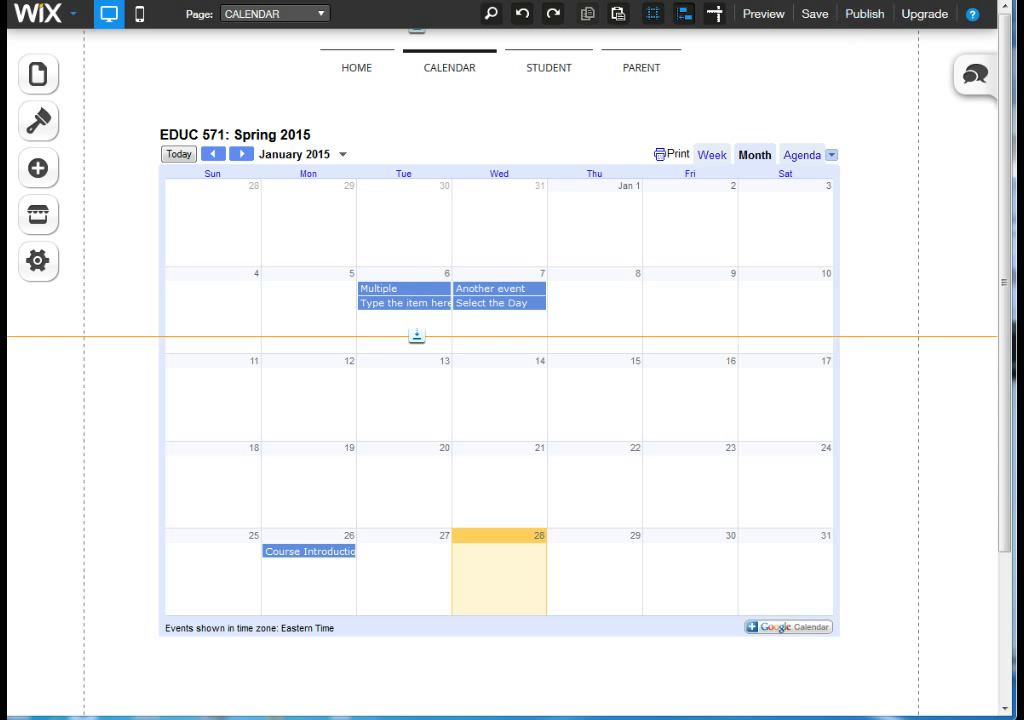
Turn off Show on all pages for the embedded calendar so it appears only on the Calendar page.
key(ctrl+t)
click(352, 240)
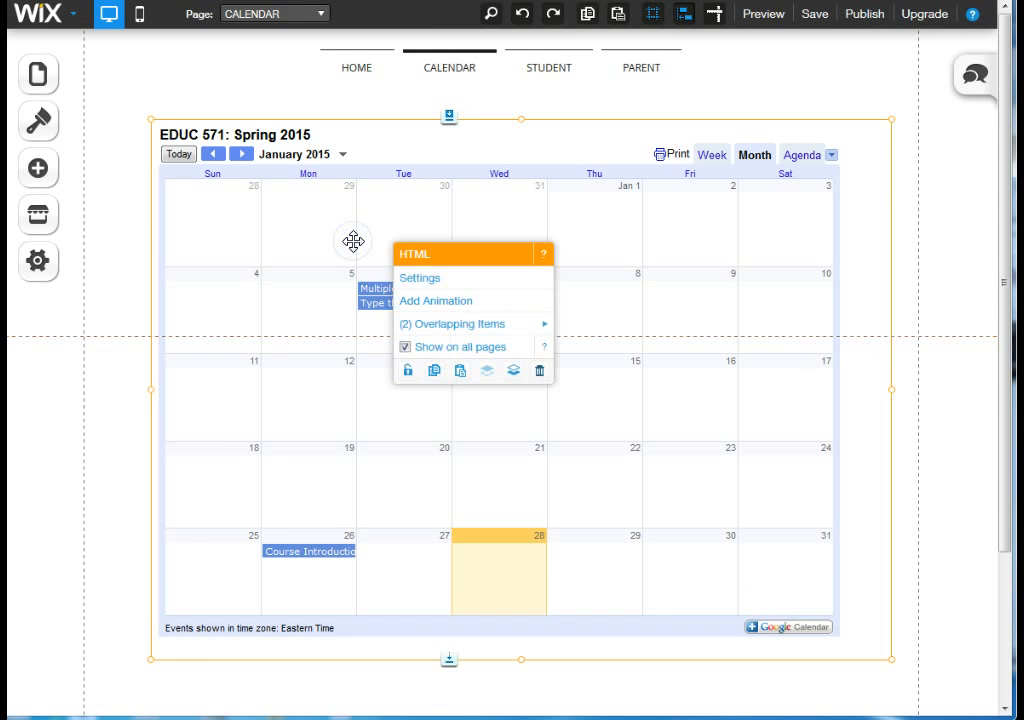
click(428, 280)
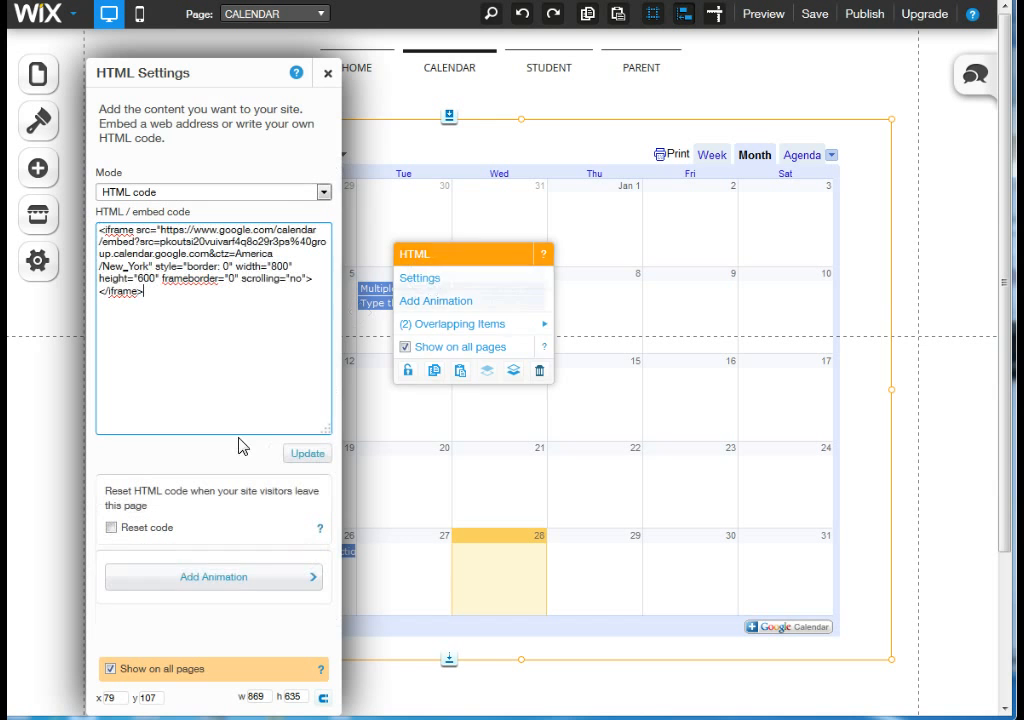
click(110, 669)
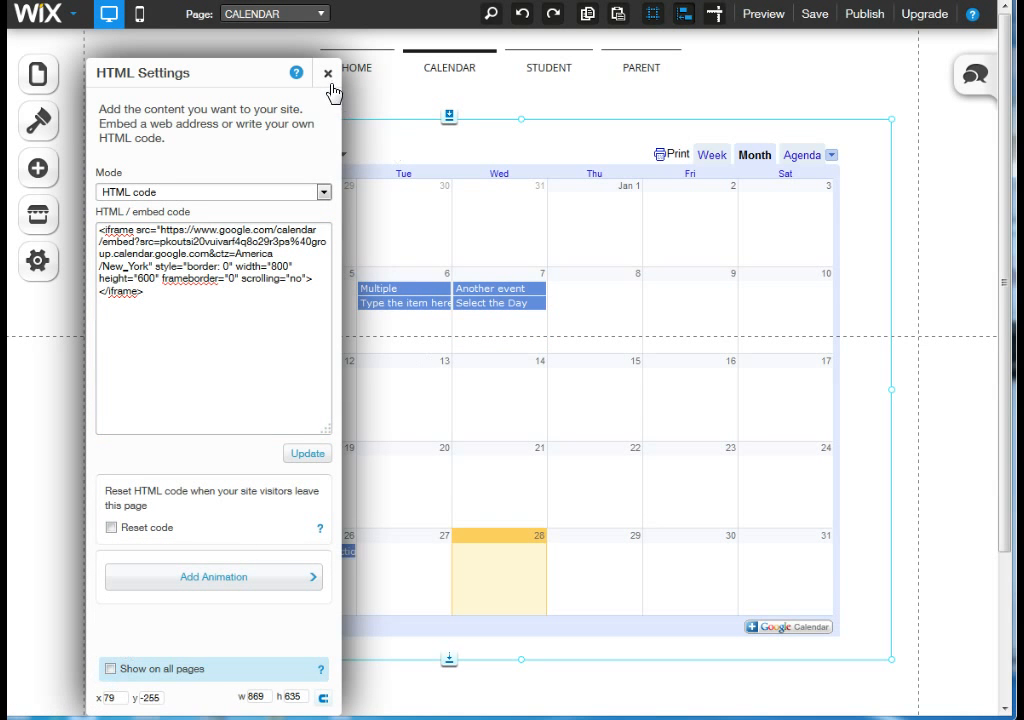
click(329, 80)
Save the website and publish the update, dismissing the upgrade and sharing offers.
click(815, 16)
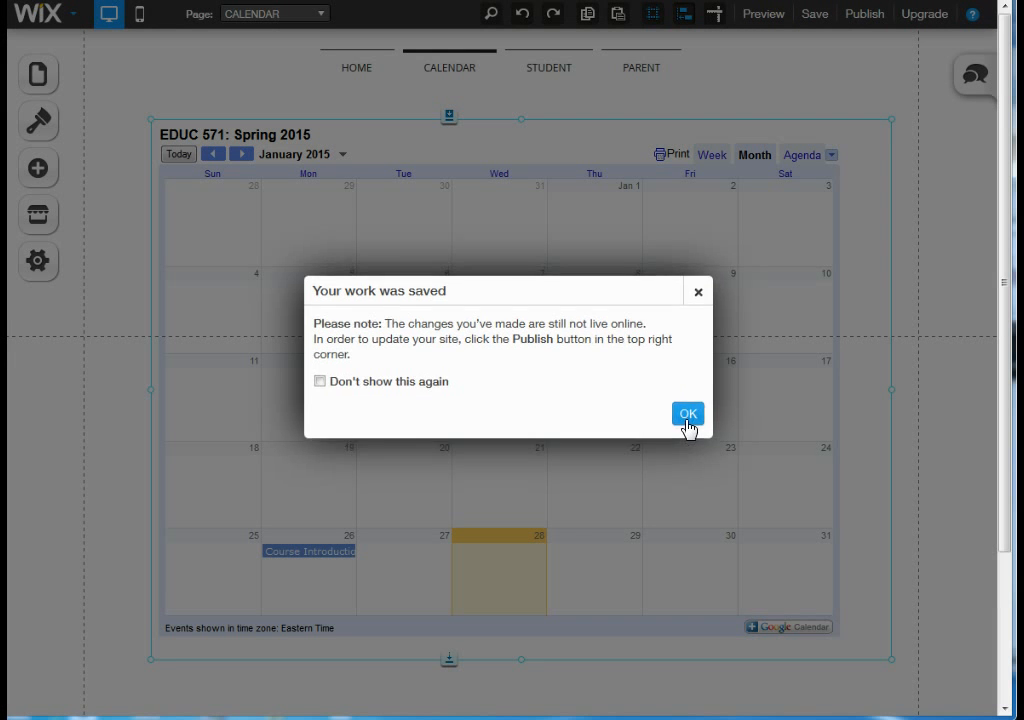
click(688, 417)
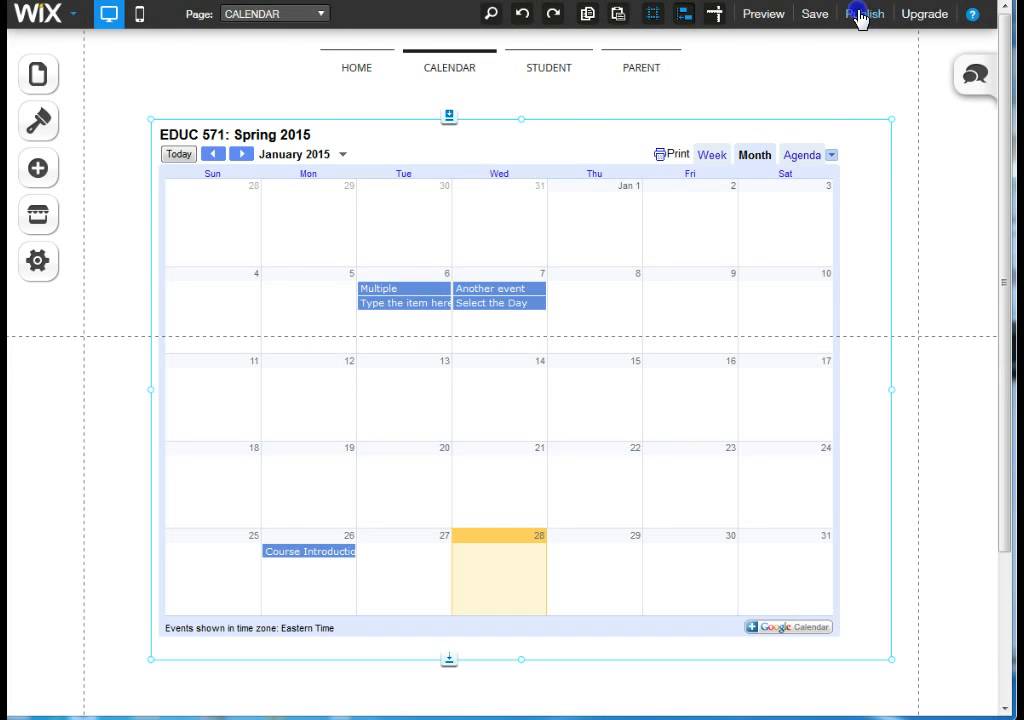
click(863, 14)
click(512, 304)
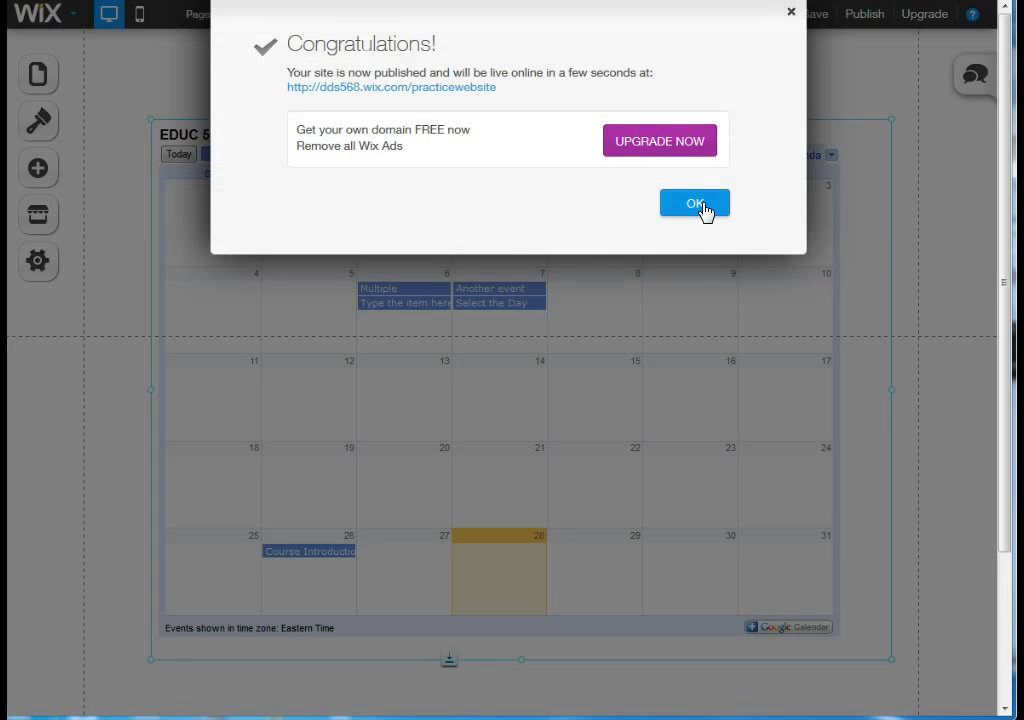
click(705, 210)
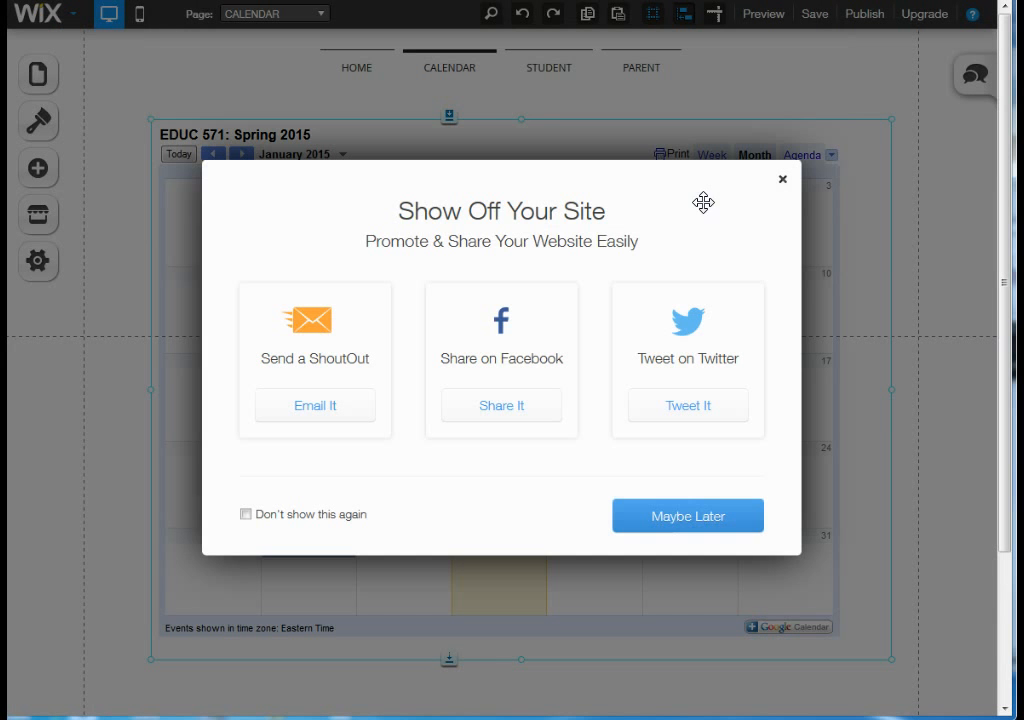
click(782, 180)
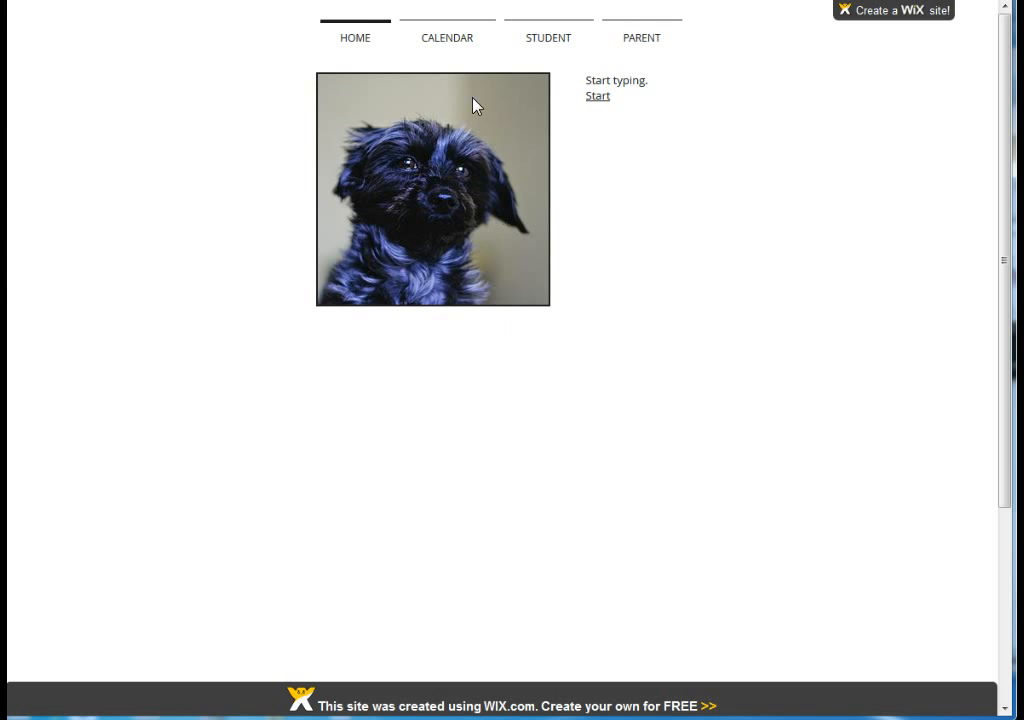
Check the published site's Calendar page and browse its date picker forward to February 2015 and back to January.
click(447, 39)
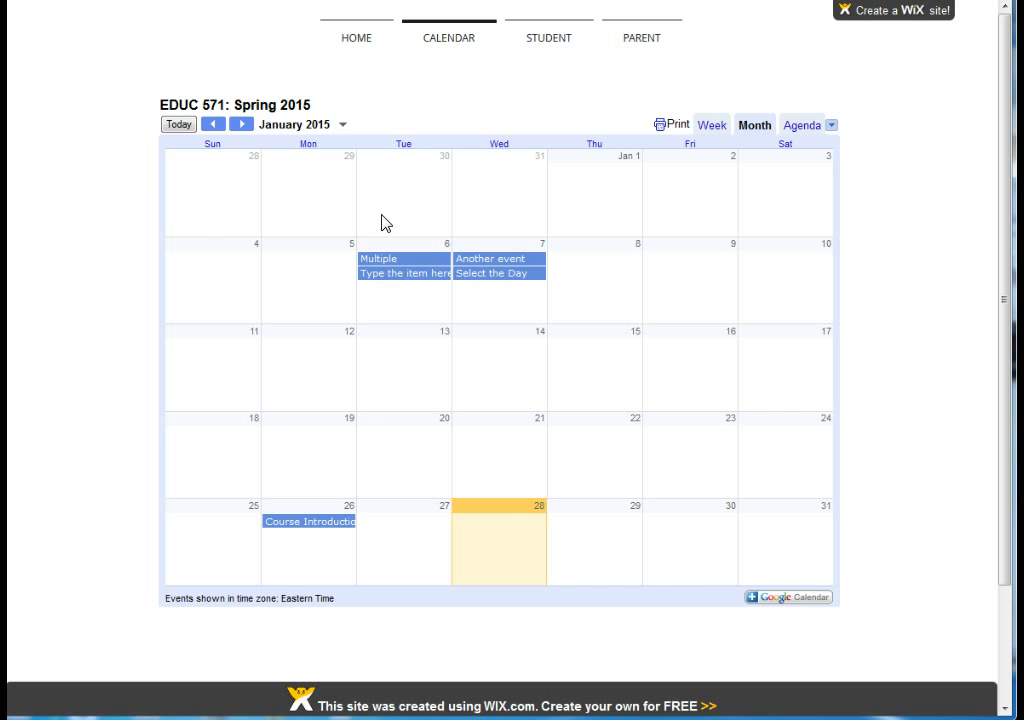
click(342, 124)
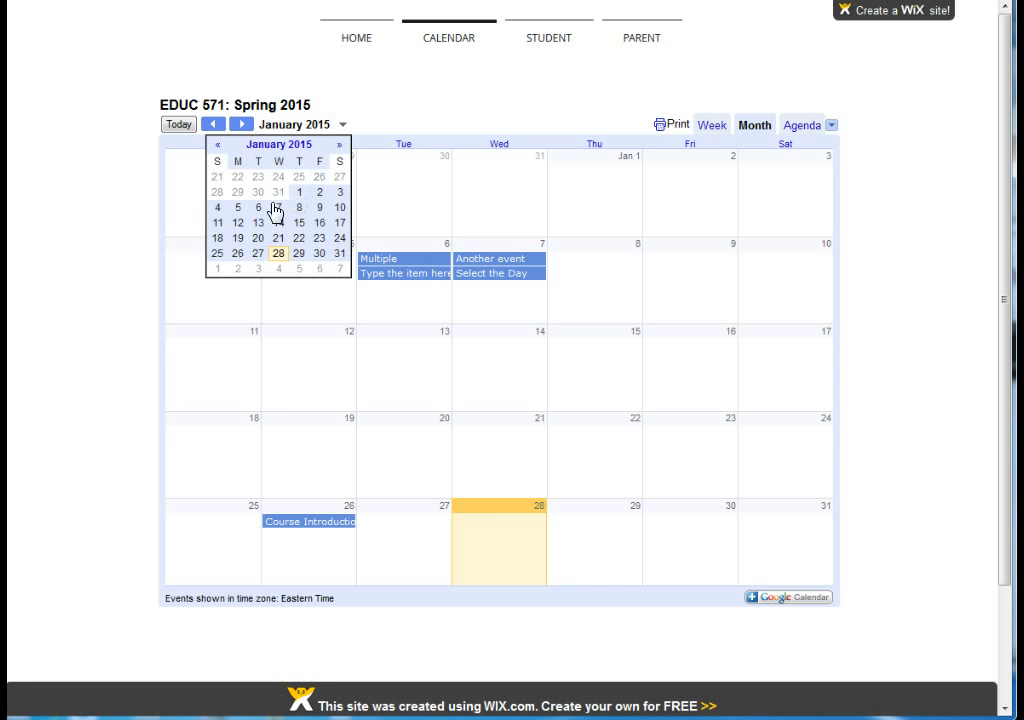
click(339, 145)
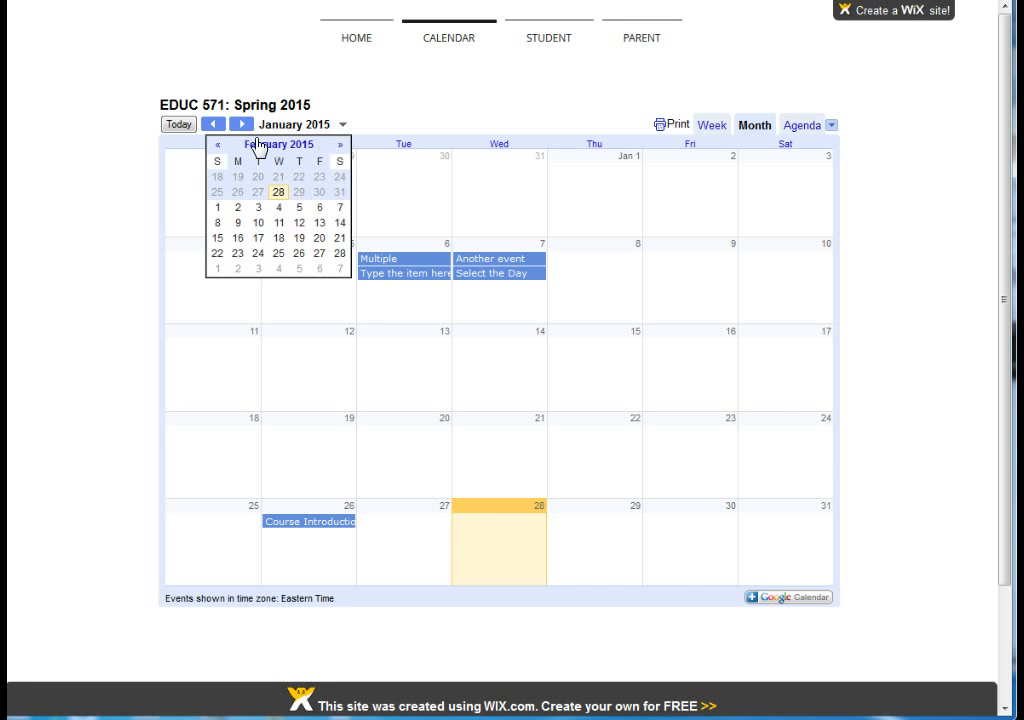
click(217, 145)
click(358, 136)
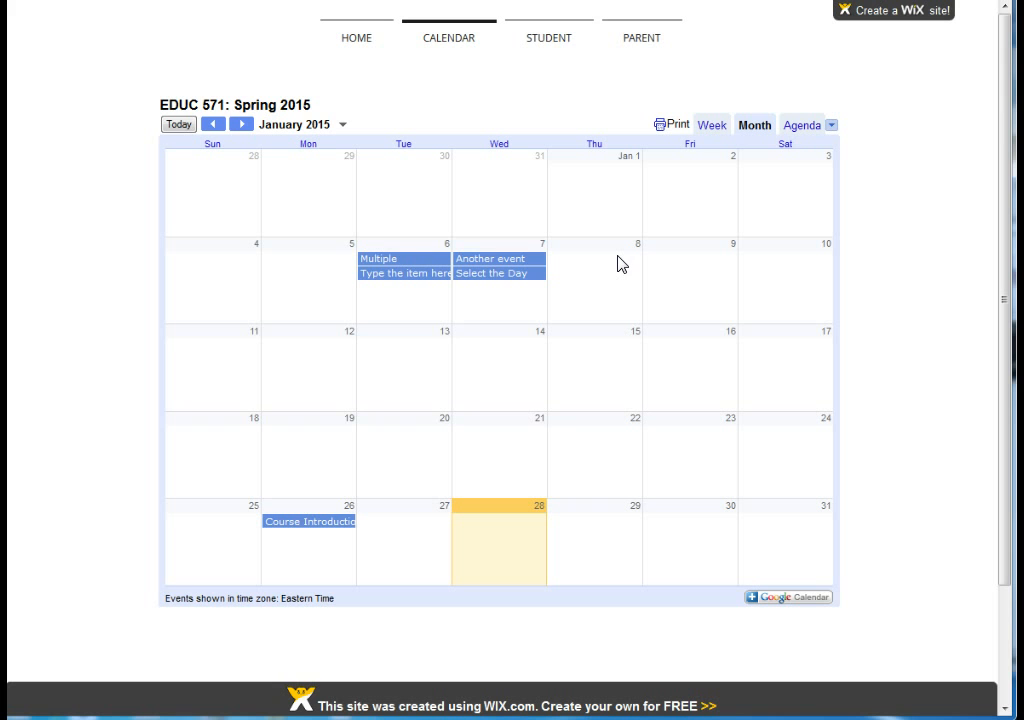
click(543, 86)
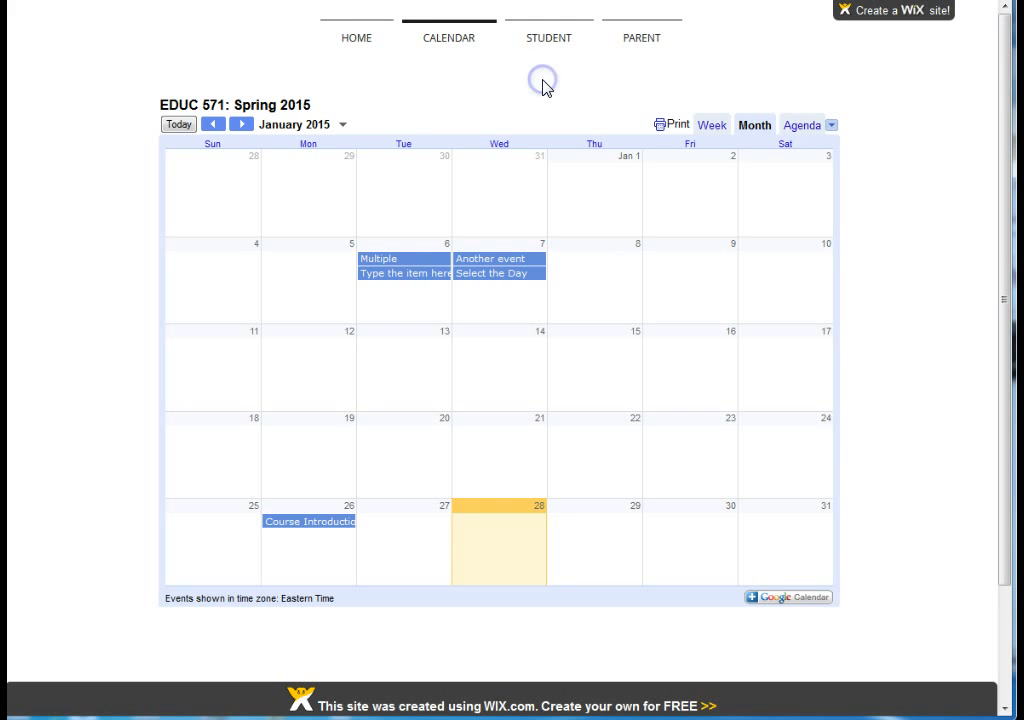